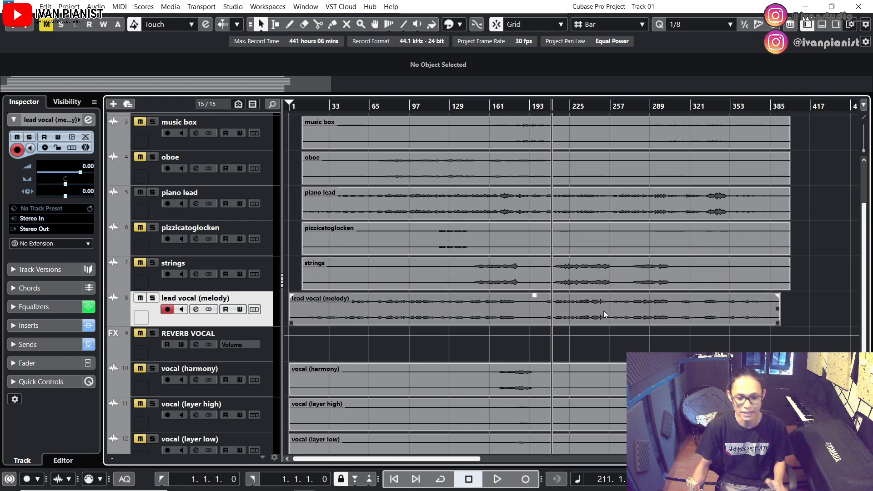
Play the arrangement from around bar 211 to hear the lead vocal in context
scroll(581, 329, "up", 4)
key("space")
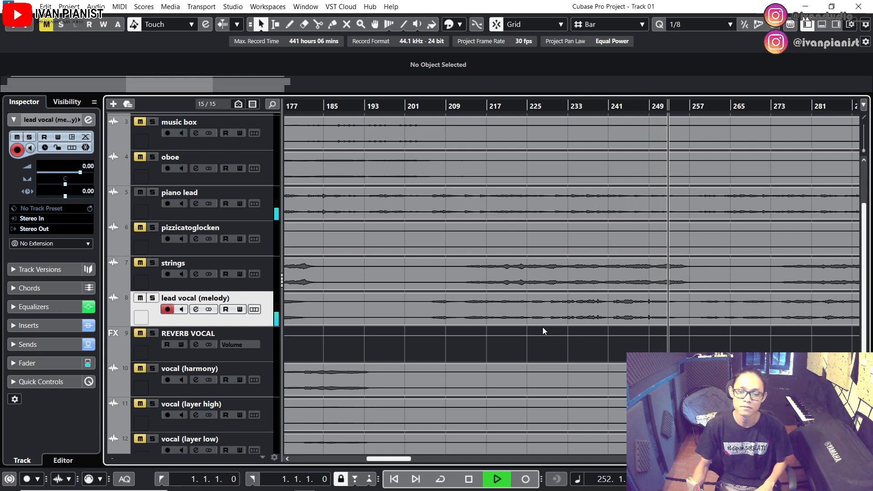
key("space")
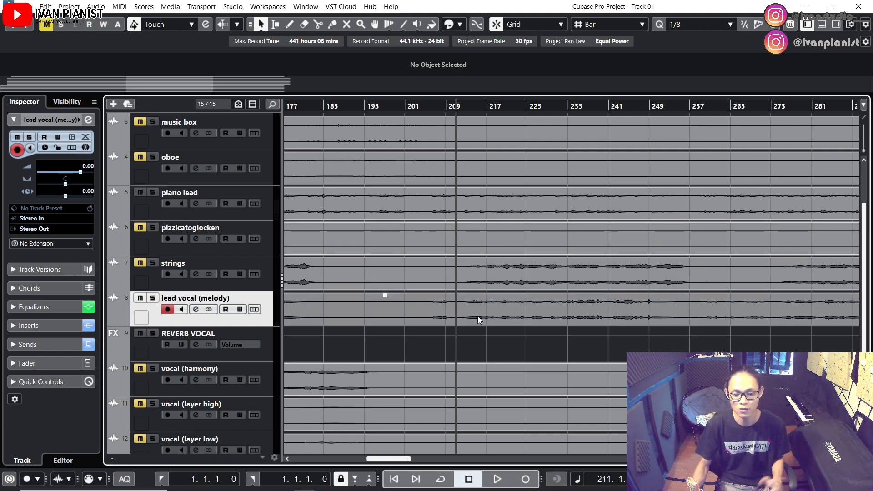
key("space")
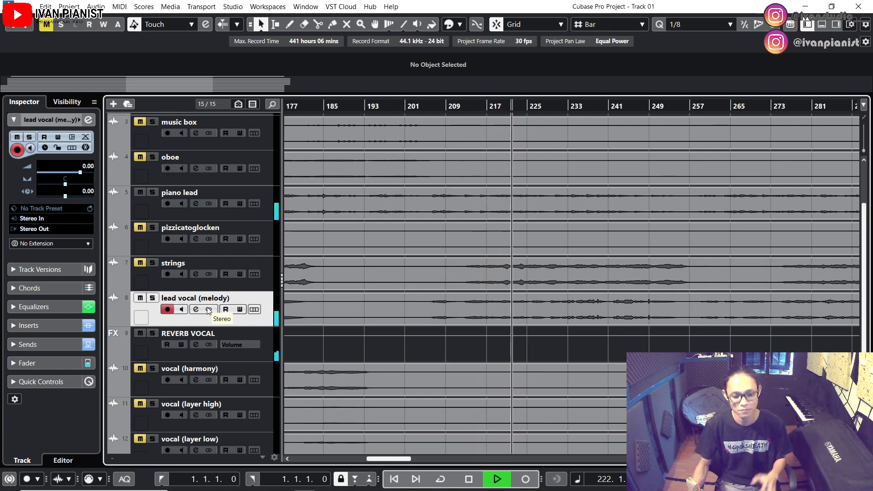
key("space")
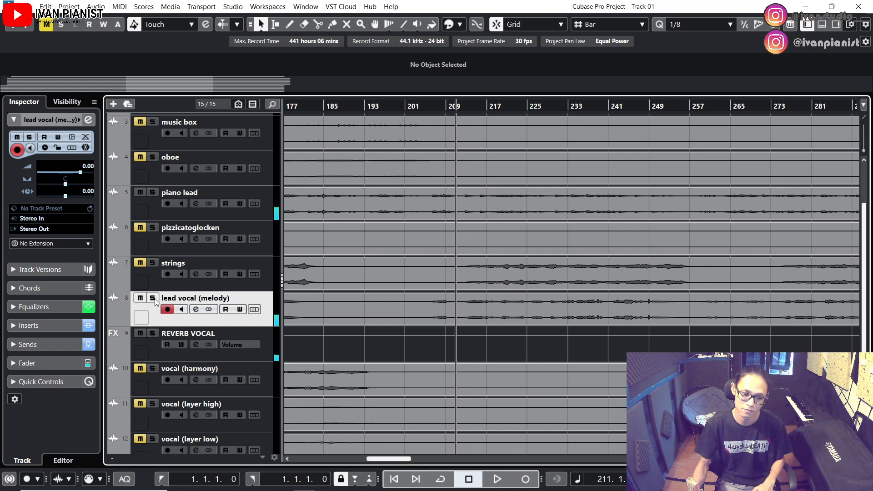
Solo the lead vocal (melody) track and play it from around bar 211
left_click(153, 298)
key("space")
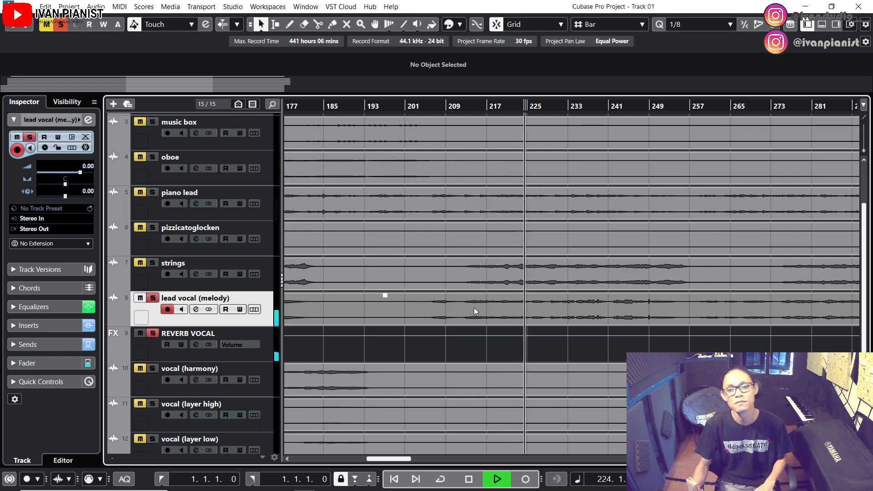
key("space")
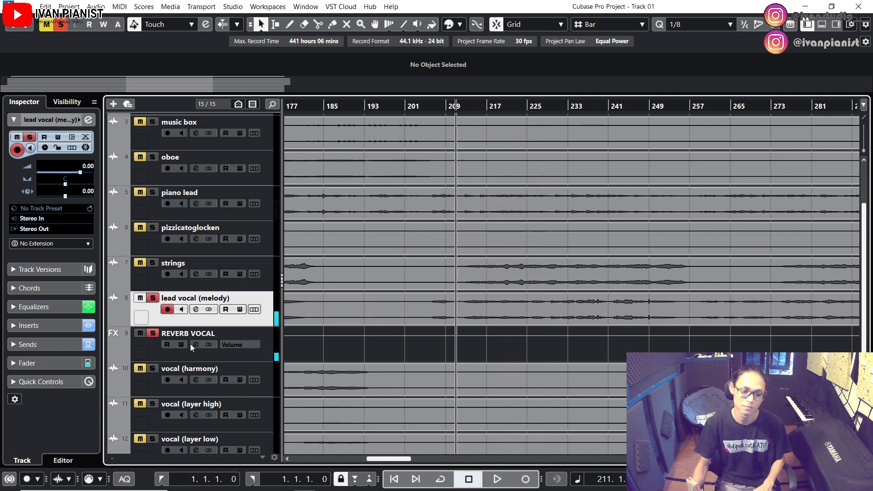
Review the channel settings of the lead vocal (melody) track, including its insert, EQ and reverb send
left_click(196, 309)
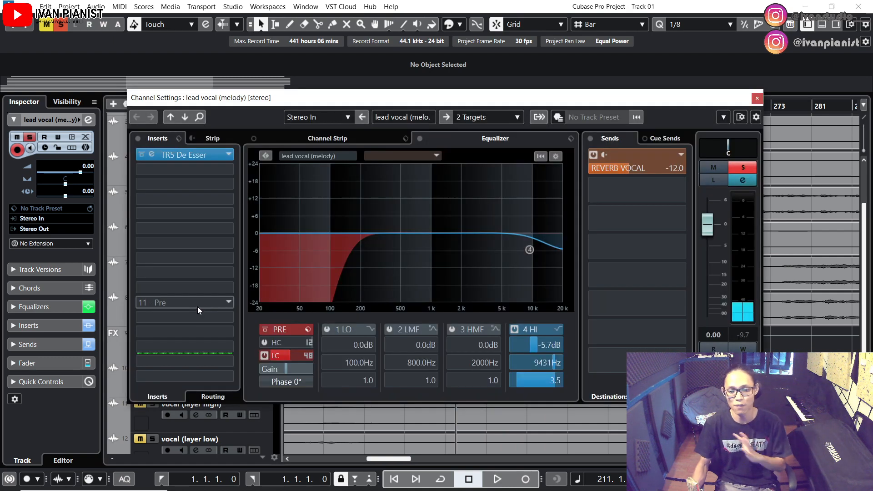
left_click_drag(572, 100, 516, 93)
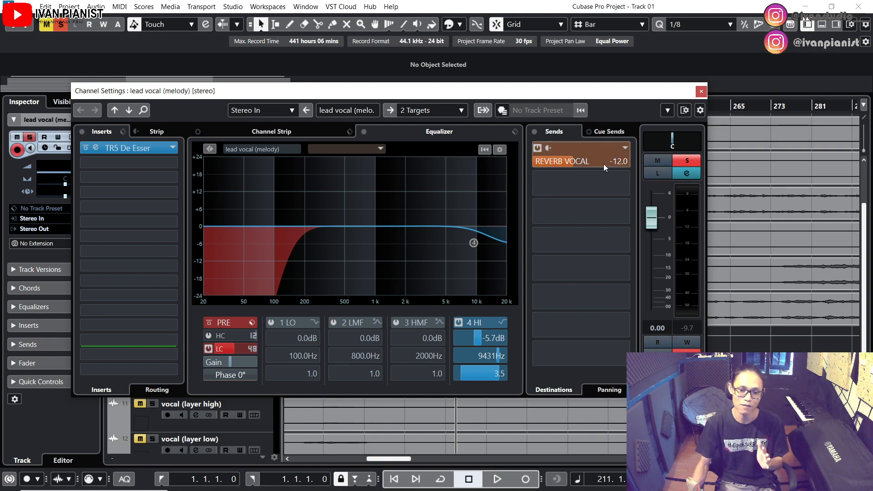
left_click(701, 91)
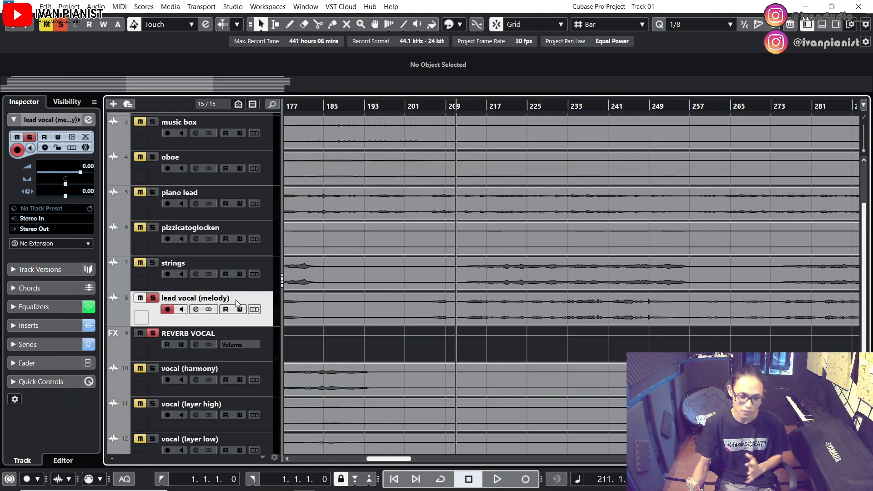
Open the Pro-R insert on the REVERB VOCAL channel and play the soloed vocal through it
left_click(196, 344)
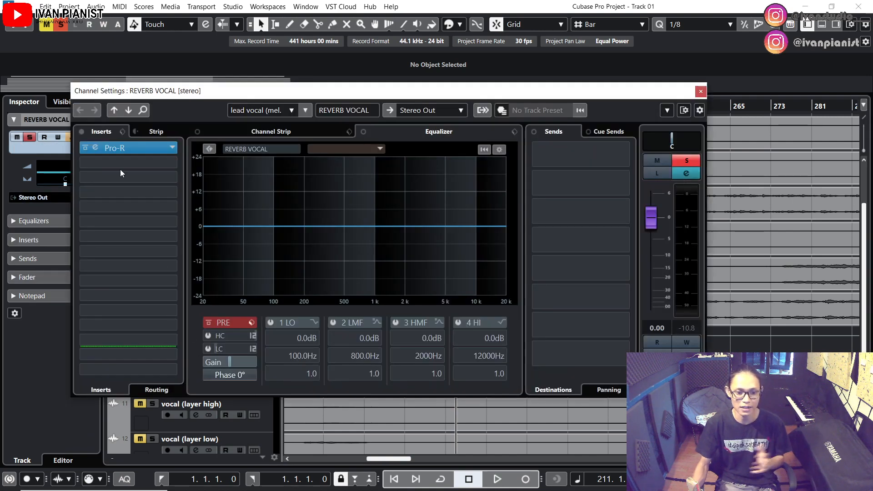
left_click(94, 150)
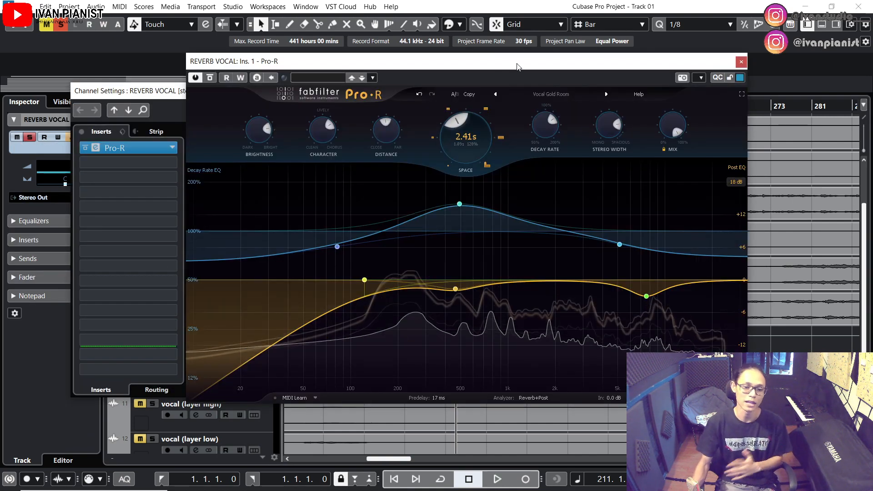
left_click_drag(517, 67, 504, 94)
key("space")
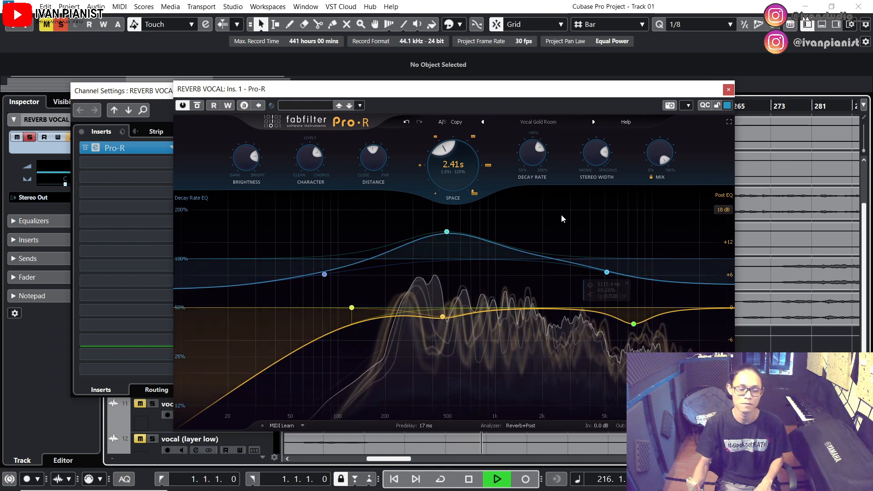
Stop playback and look through Pro-R's Medium presets without changing the current one
left_click(545, 123)
key("space")
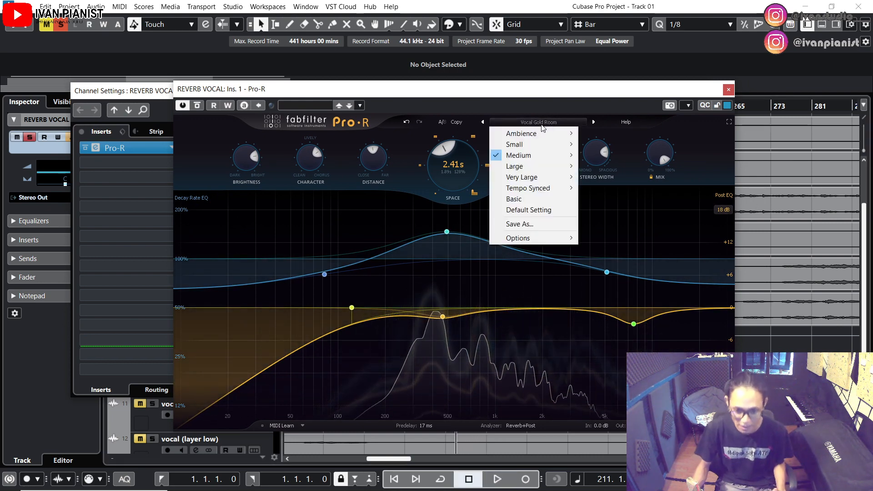
mouse_move(531, 157)
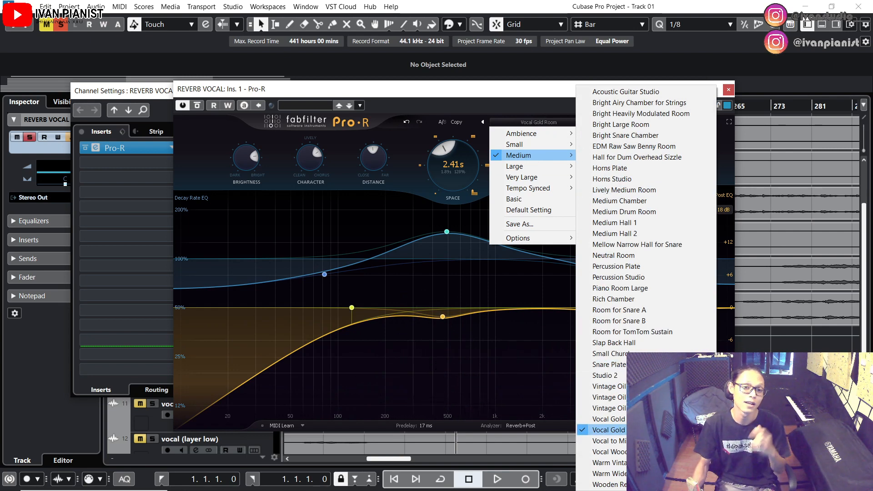
left_click(548, 96)
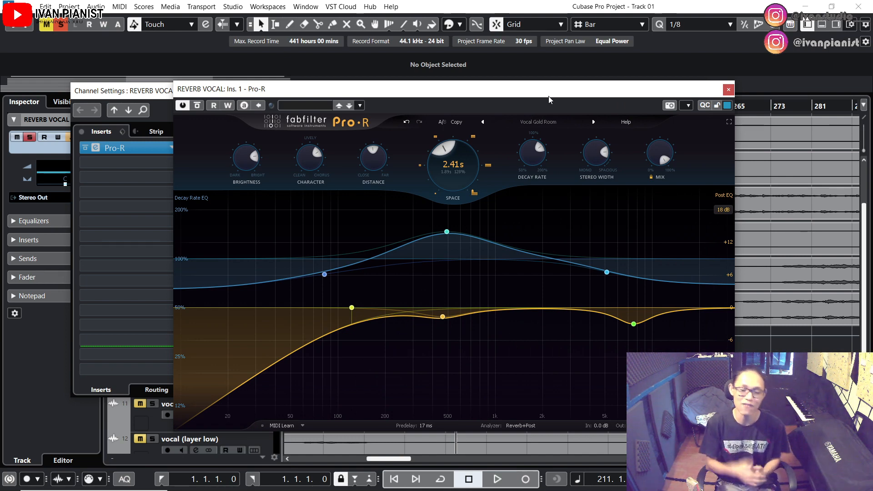
Reopen Pro-R, load the Medium preset Vocal Wood Room and play the vocal through it
left_click(728, 90)
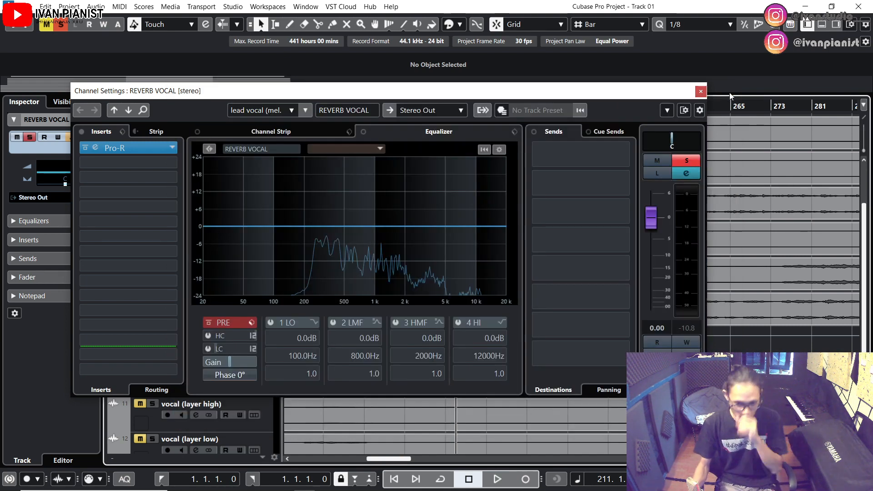
left_click(91, 147)
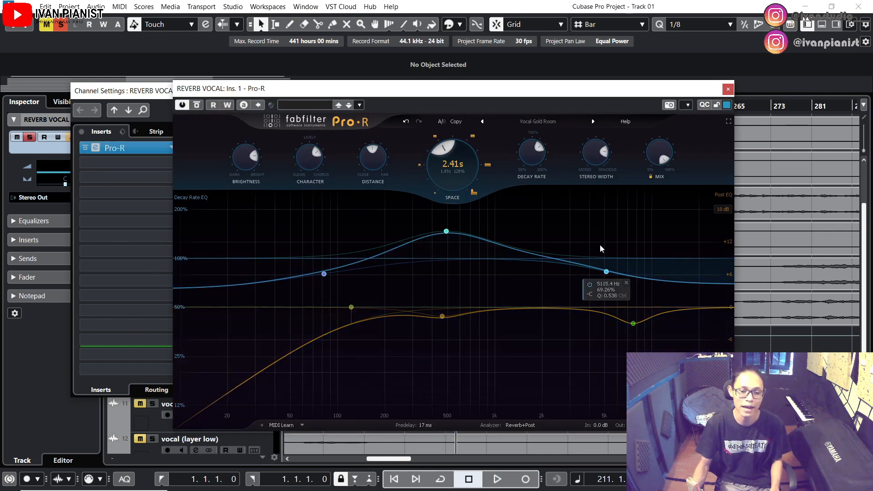
left_click(548, 121)
mouse_move(542, 157)
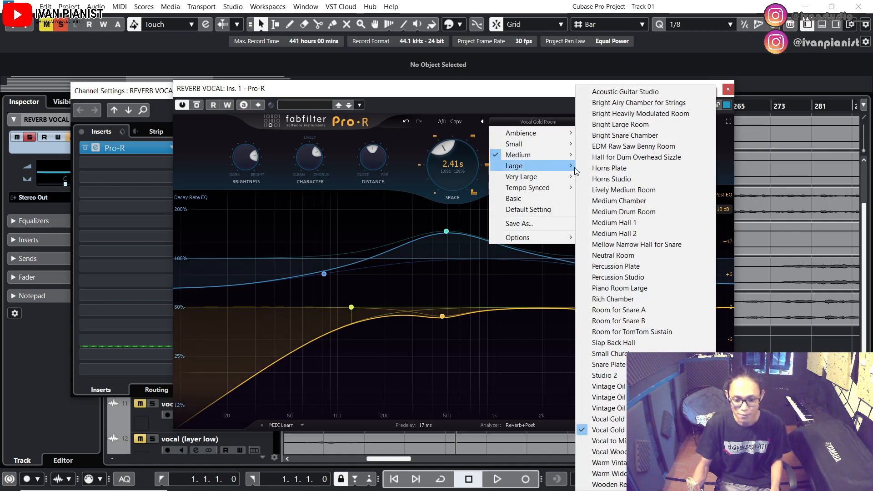
left_click(607, 451)
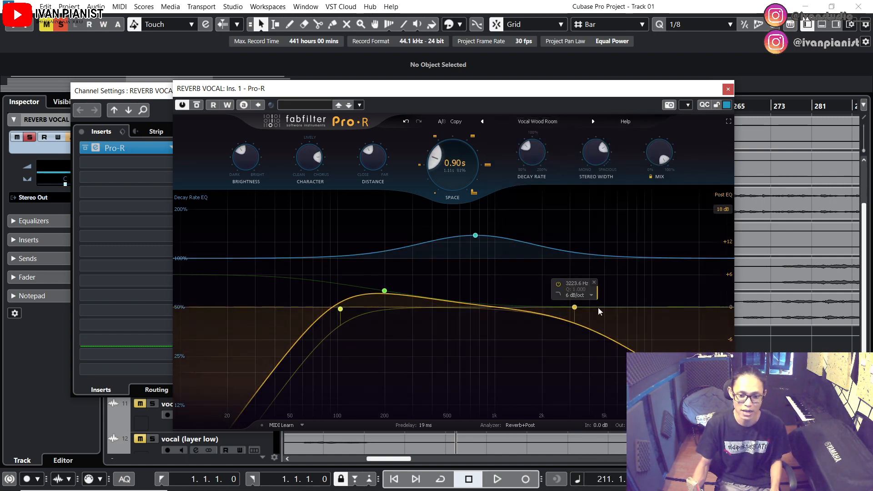
key("space")
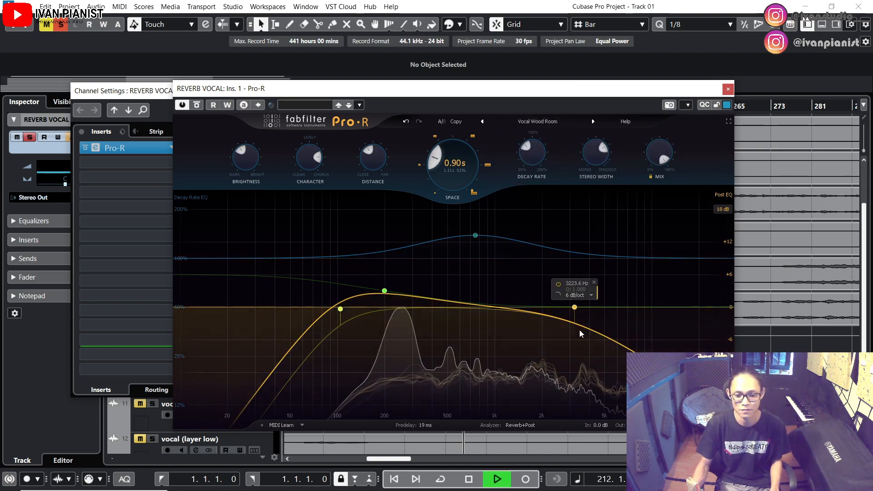
Stop playback and load the Medium preset Vocal Gold Room in Pro-R
left_click(538, 122)
key("space")
mouse_move(540, 157)
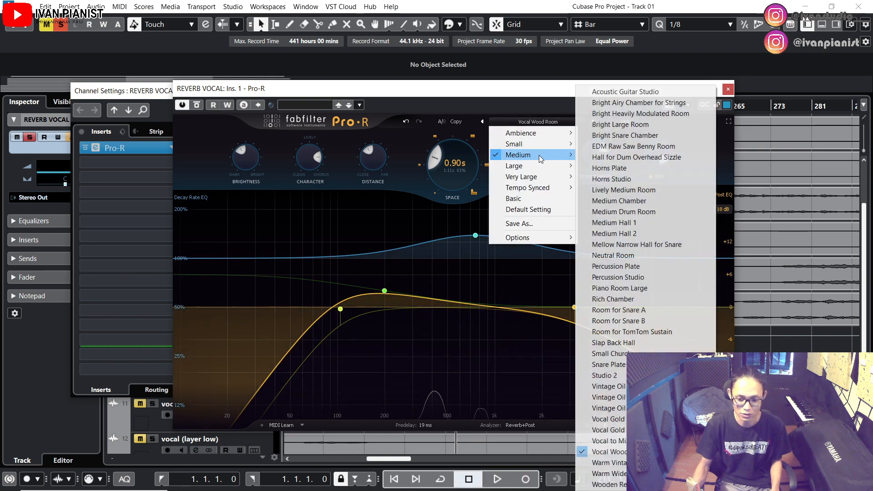
left_click(600, 430)
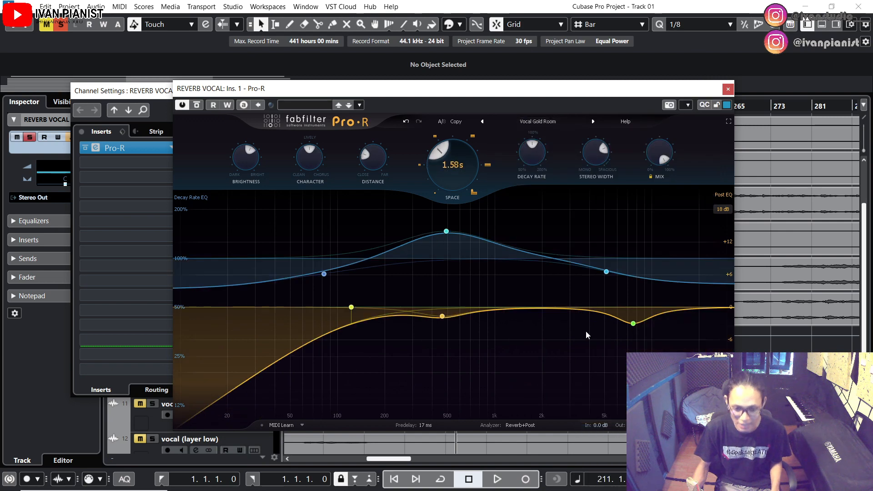
Audition the vocal while raising Pro-R's Decay Rate and Space to a reverb time of about 2.43 s
key("space")
left_click_drag(533, 157, 530, 136)
key("space")
left_click_drag(438, 168, 422, 158)
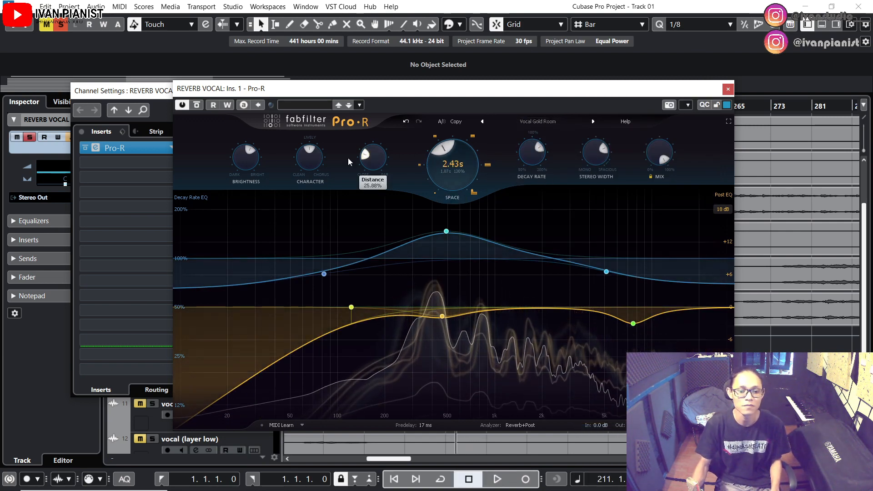
Raise Pro-R's Brightness, Character and Distance, and increase Space to a reverb time of about 2.69 s
left_click_drag(249, 165, 250, 155)
left_click_drag(311, 169, 312, 157)
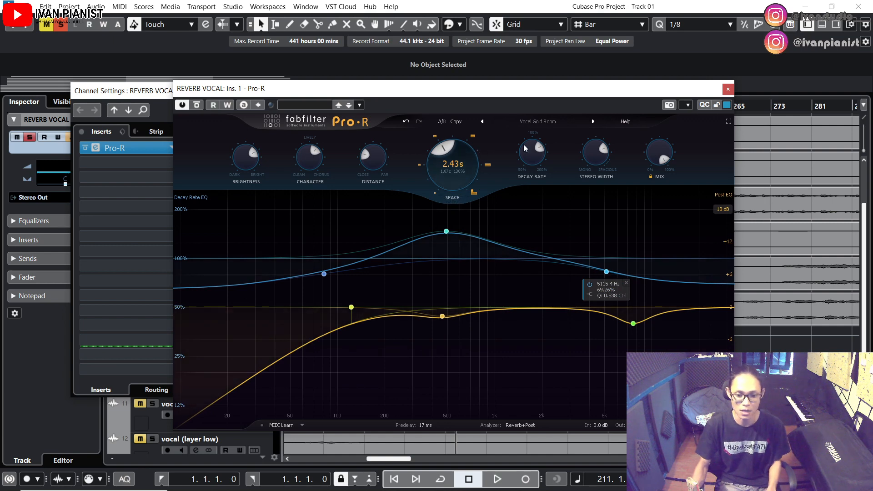
left_click_drag(524, 156, 524, 149)
left_click_drag(443, 172, 442, 167)
left_click_drag(378, 159, 378, 144)
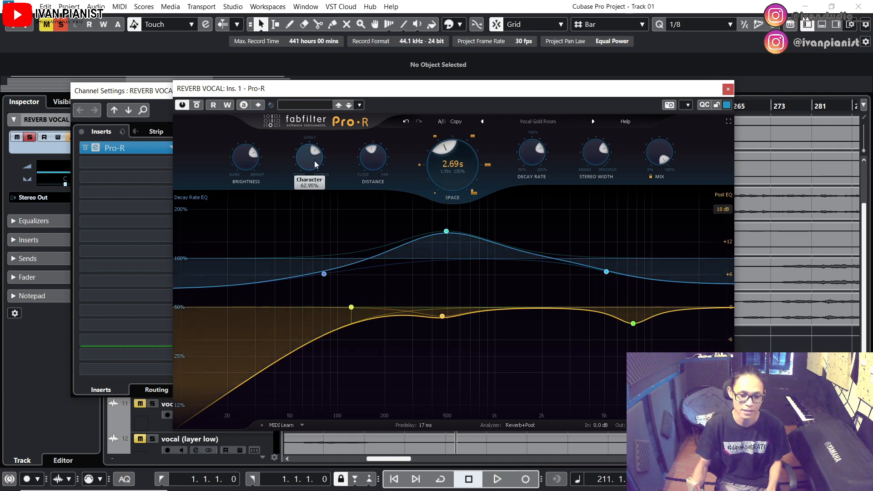
Audition the vocal while adjusting Pro-R's Space and Decay Rate to a reverb time of about 3.76 s, and close the plug-in
key("space")
left_click_drag(539, 159, 539, 148)
left_click_drag(445, 176, 445, 161)
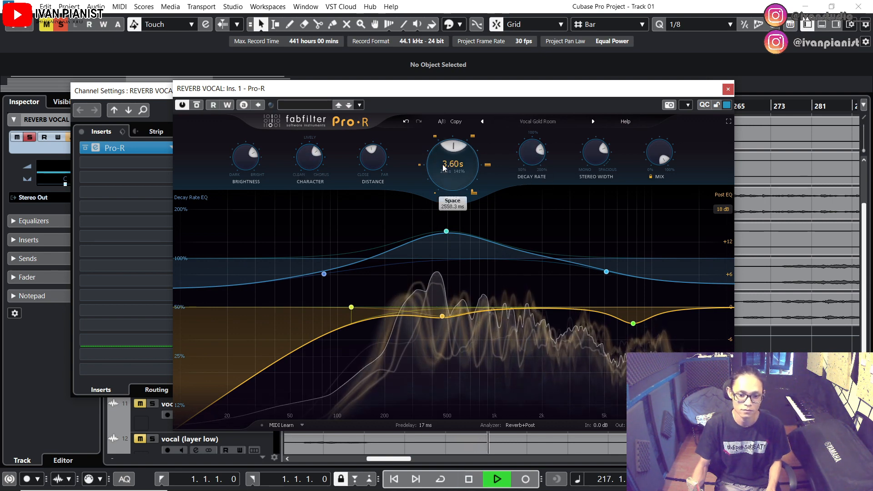
key("space")
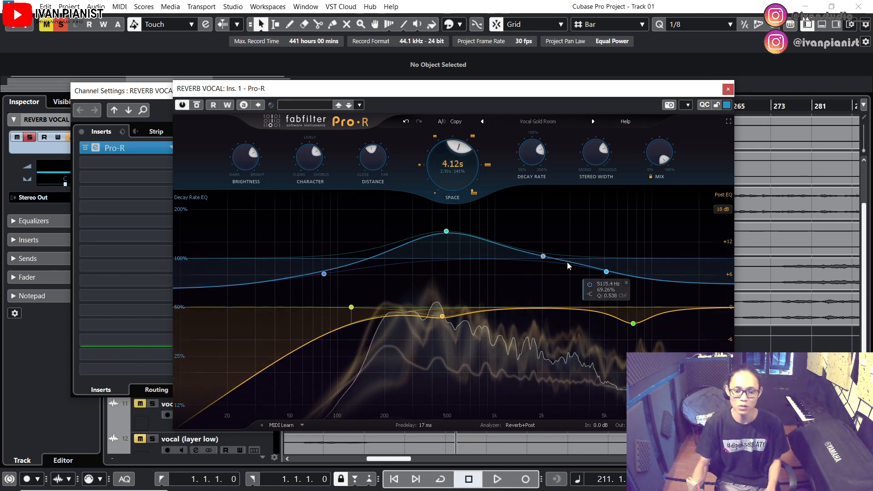
left_click_drag(536, 157, 536, 173)
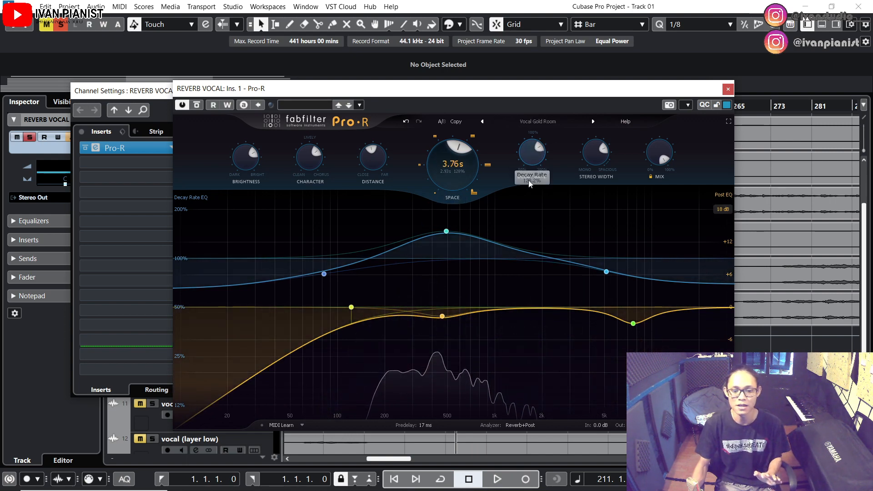
left_click(727, 88)
left_click_drag(537, 90, 603, 118)
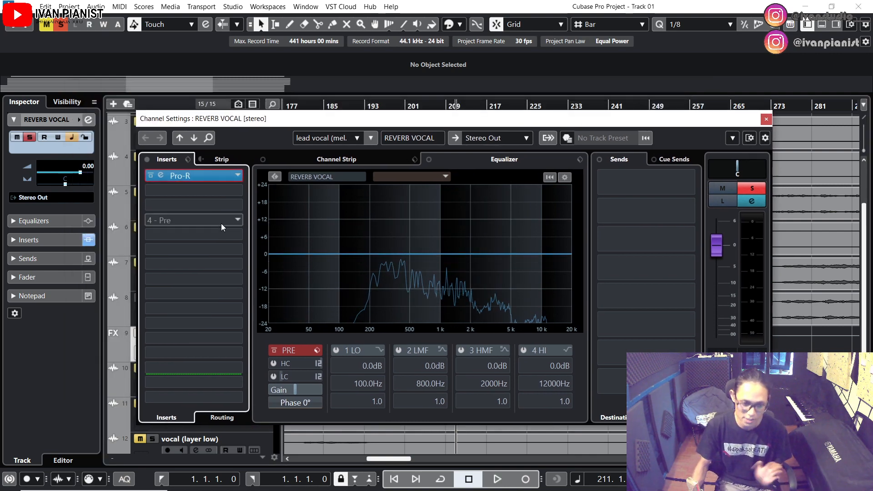
Enable the low-cut filter on the REVERB VOCAL channel at 150 Hz with a 48 dB/Oct slope
left_click(200, 190)
left_click(247, 141)
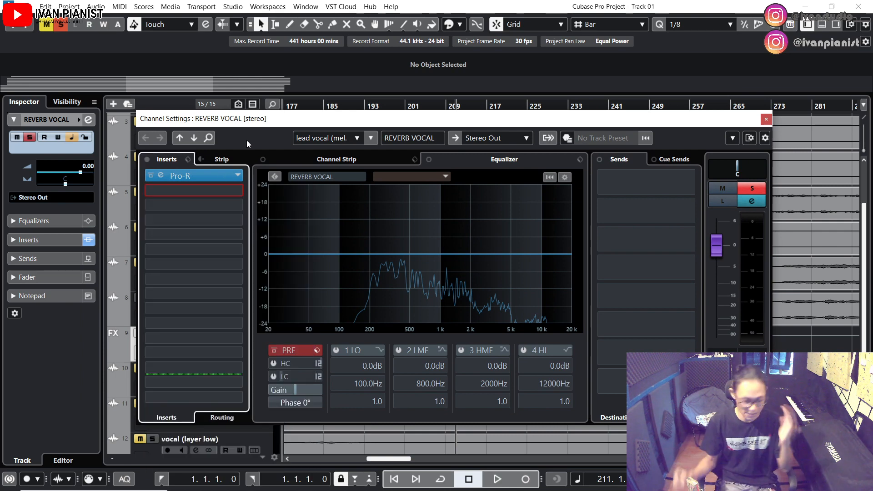
left_click(274, 377)
double_click(293, 377)
type("150")
key("Return")
left_click(318, 378)
left_click(352, 434)
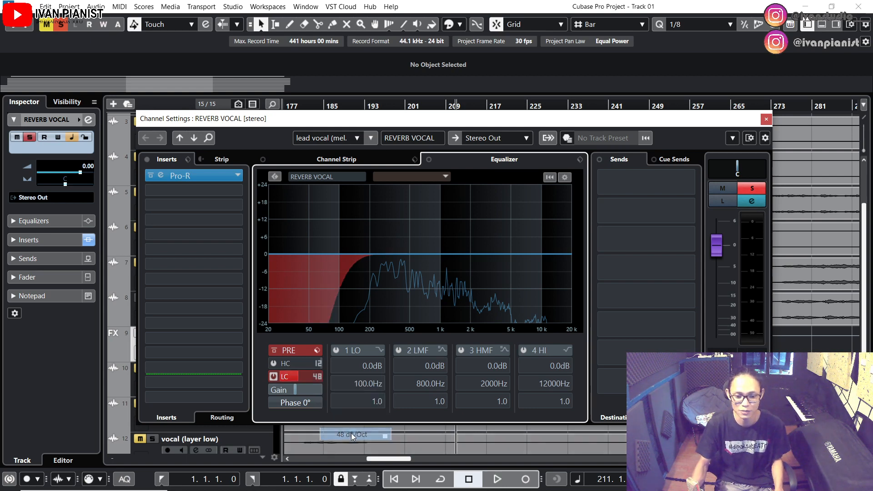
Set the REVERB VOCAL low-cut filter frequency to 200 Hz
left_click(293, 376)
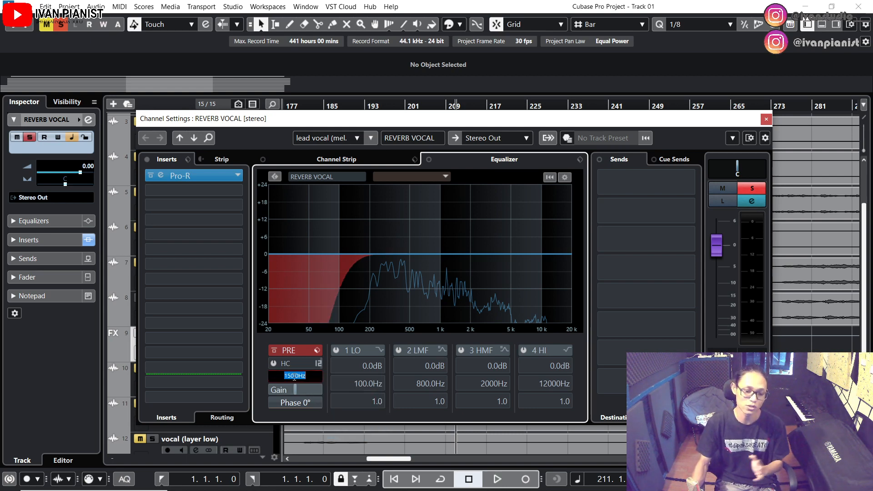
type("200")
key("Return")
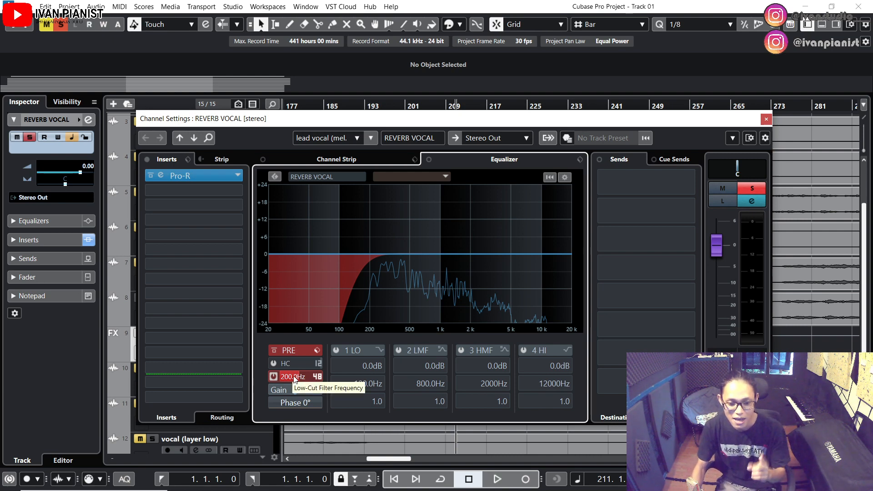
Enable the high-cut filter on the REVERB VOCAL channel at about 8851 Hz with a 48 dB/Oct slope
left_click(273, 363)
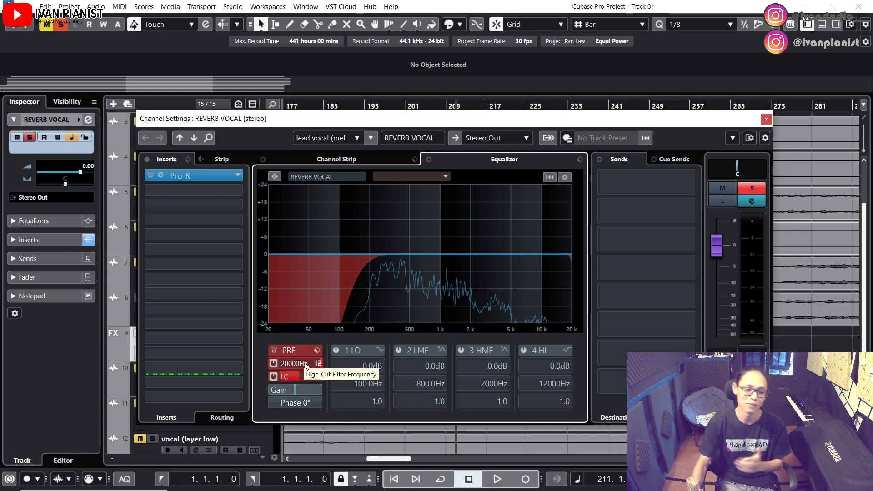
scroll(308, 364, "down", 5)
scroll(308, 364, "down", 2)
left_click(321, 364)
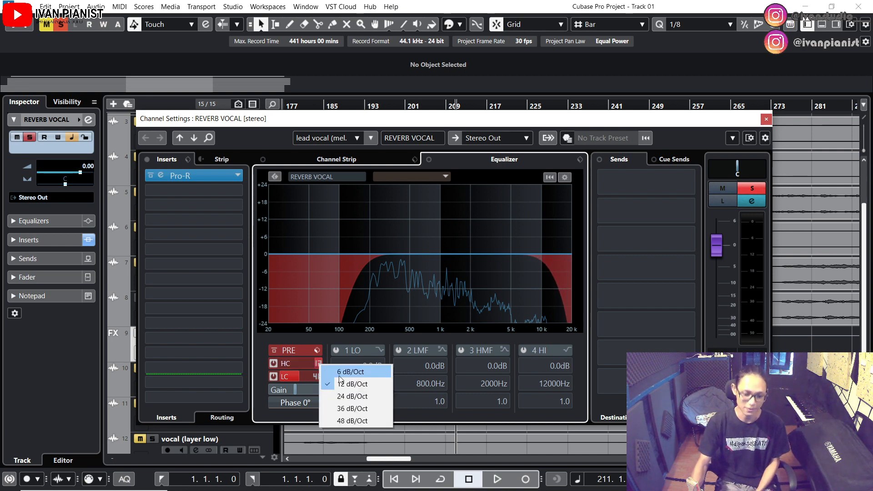
left_click(345, 422)
scroll(307, 362, "down", 2)
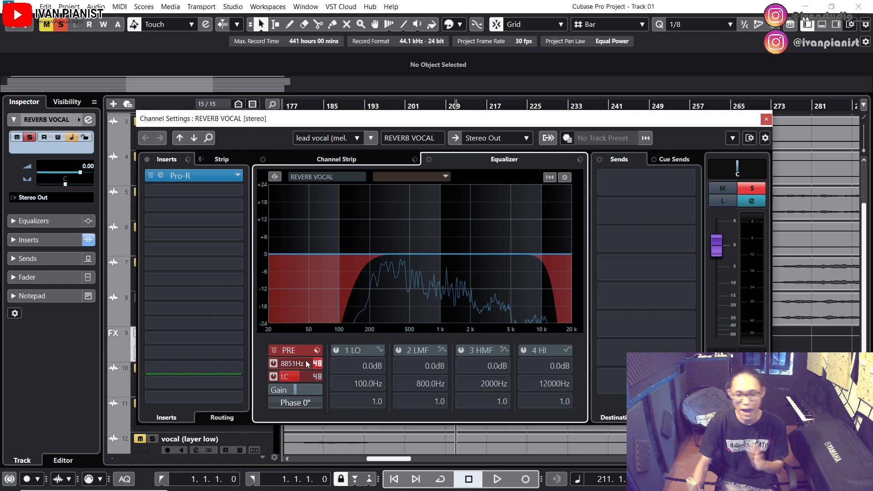
double_click(305, 362)
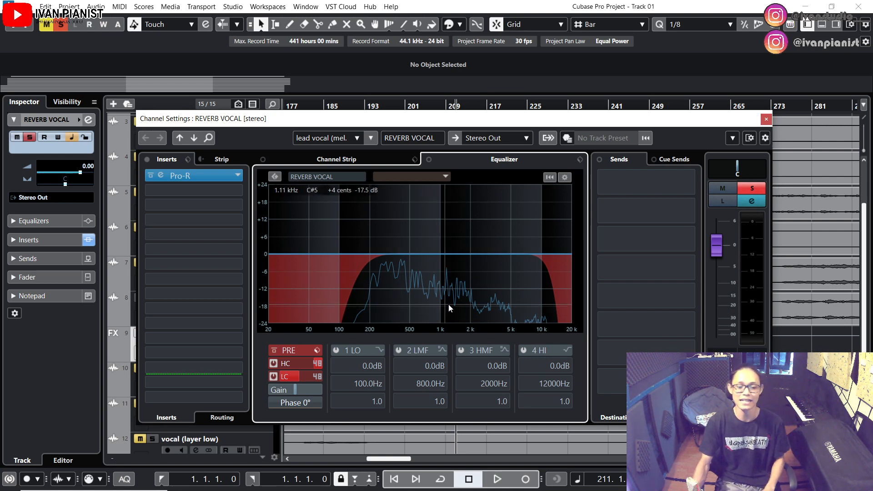
Audition the REVERB VOCAL channel twice from bar 211 with the high-cut and low-cut filters engaged
key("space")
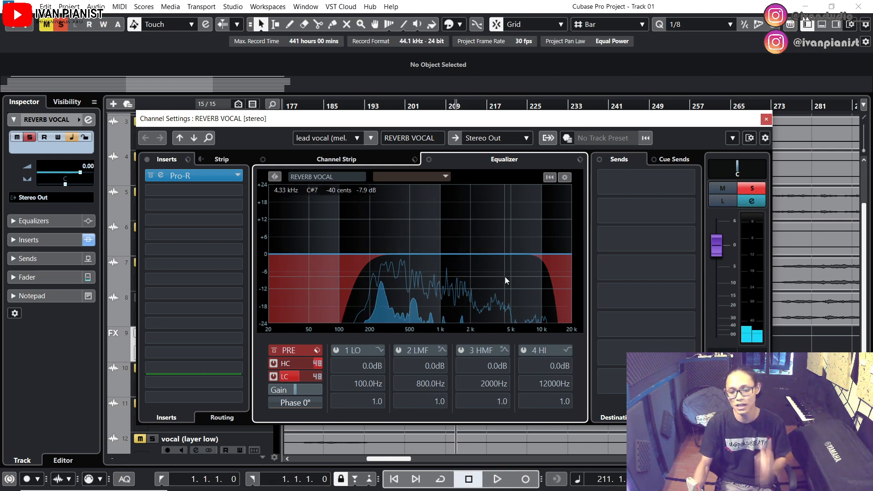
key("space")
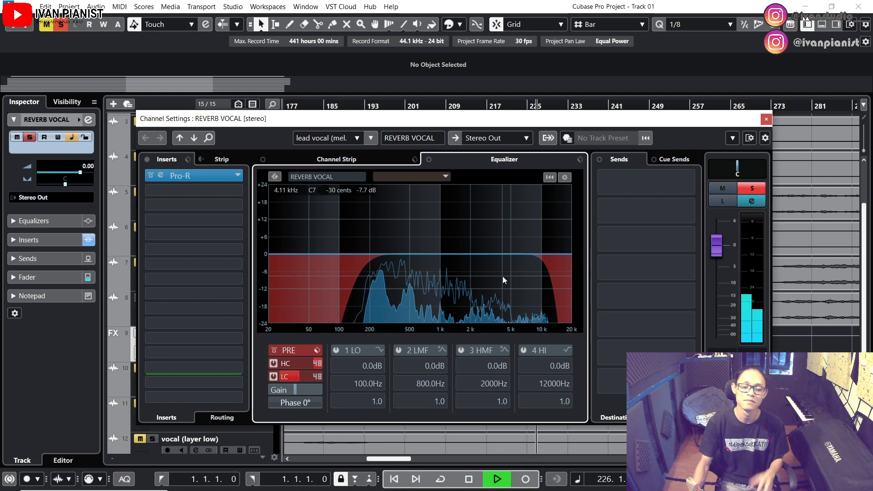
key("space")
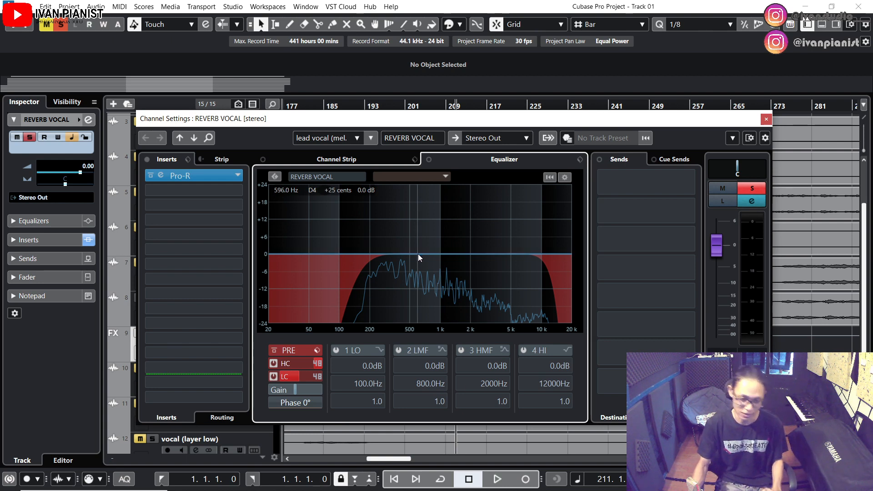
left_click_drag(585, 123, 583, 117)
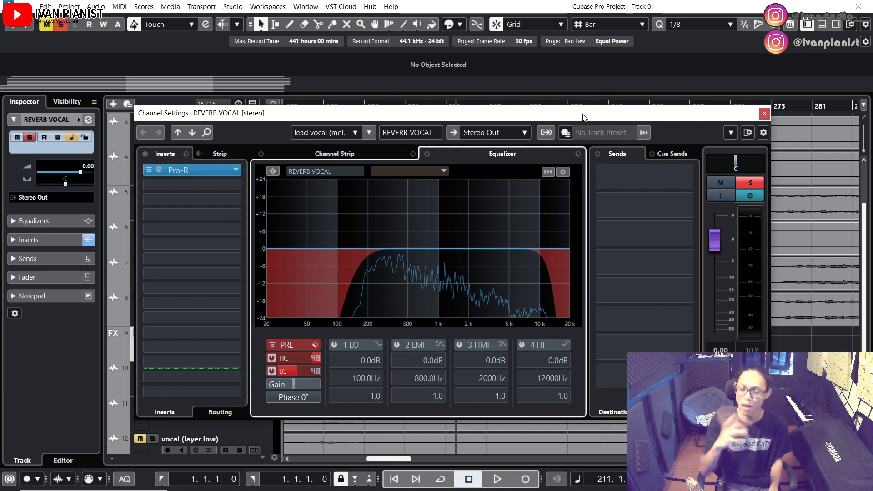
key("space")
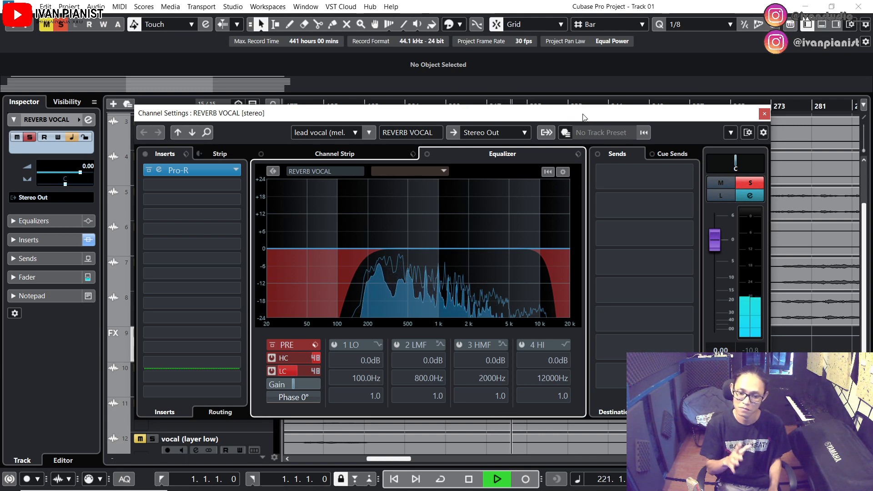
key("space")
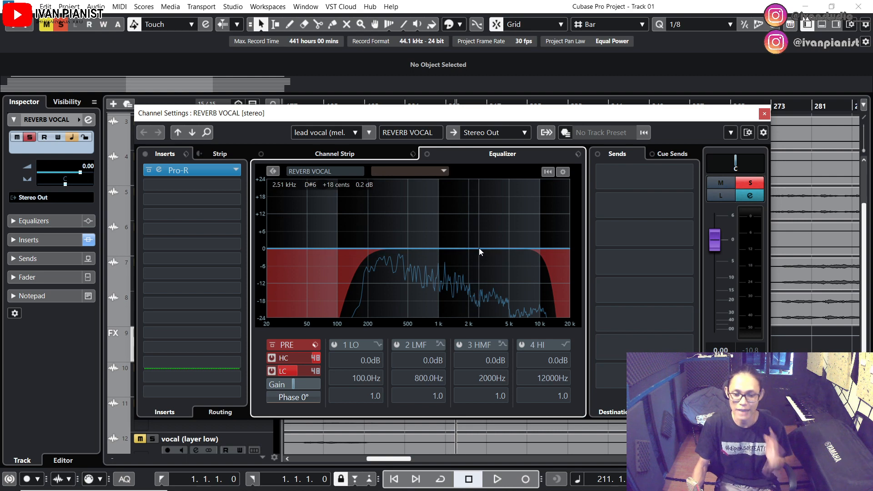
Add a 3 HMF boost of about 13.2 dB at 4.22 kHz on REVERB VOCAL and audition the exaggerated highs
left_click_drag(475, 247, 501, 236)
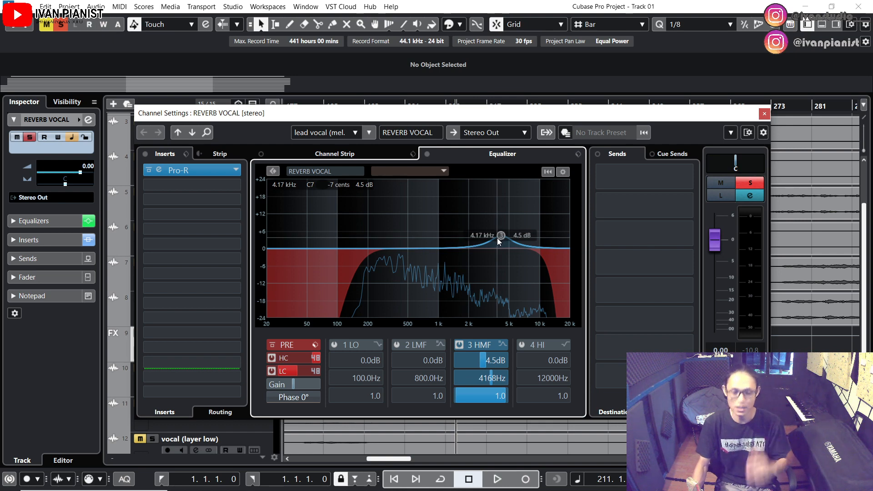
left_click_drag(501, 236, 501, 210)
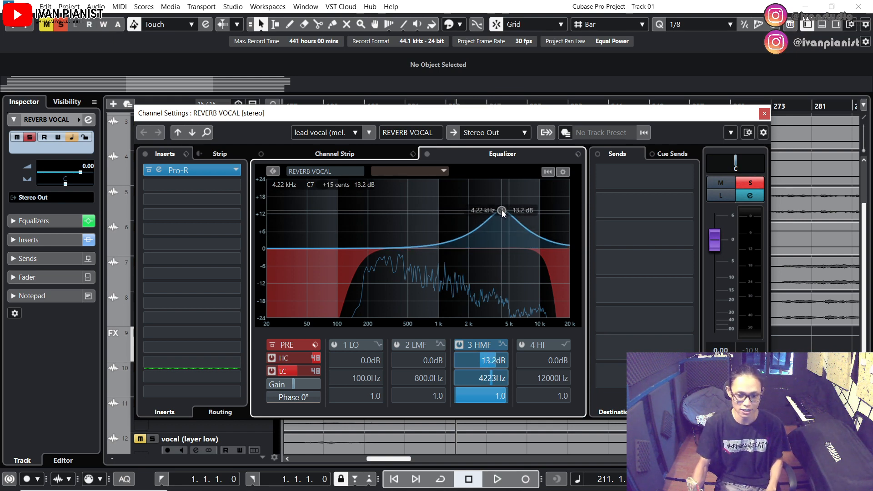
key("space")
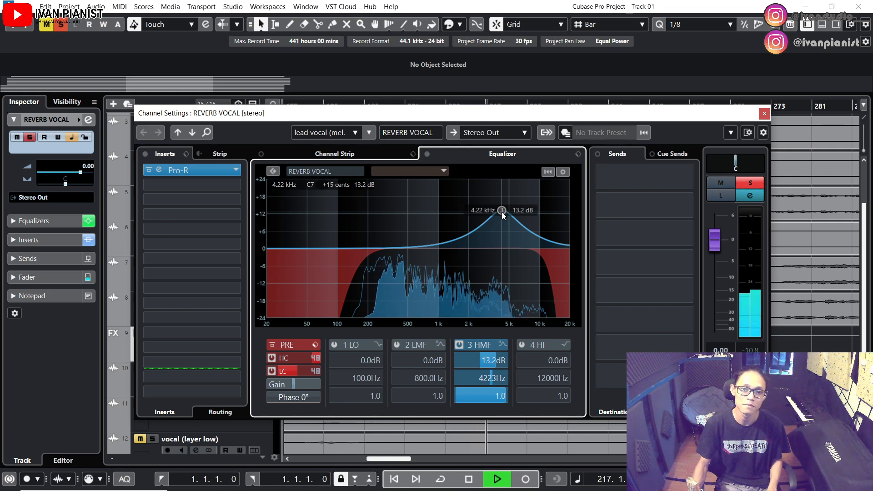
key("space")
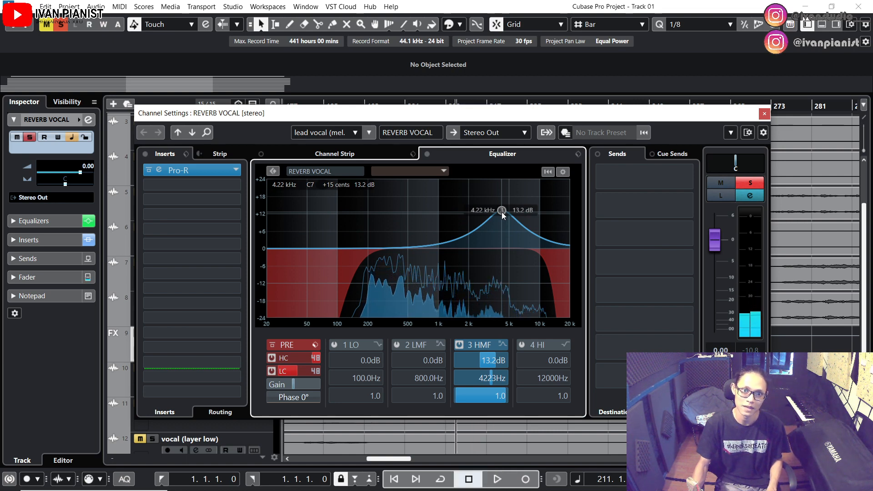
key("space")
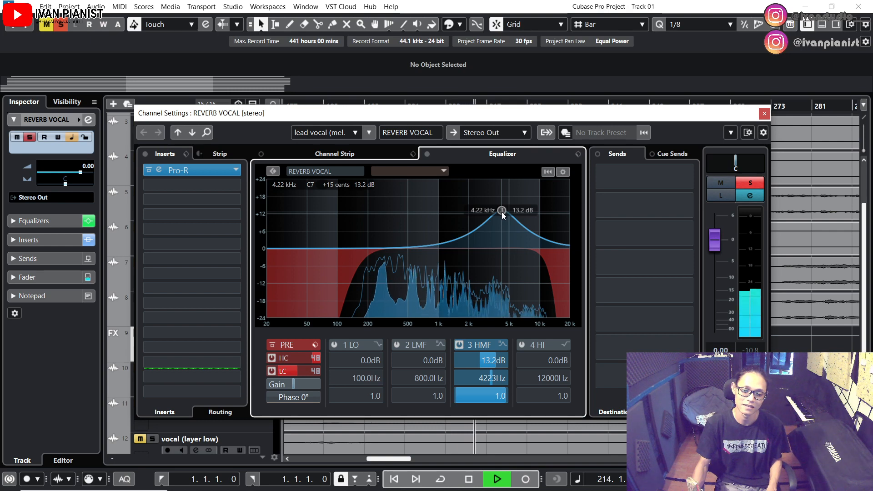
key("space")
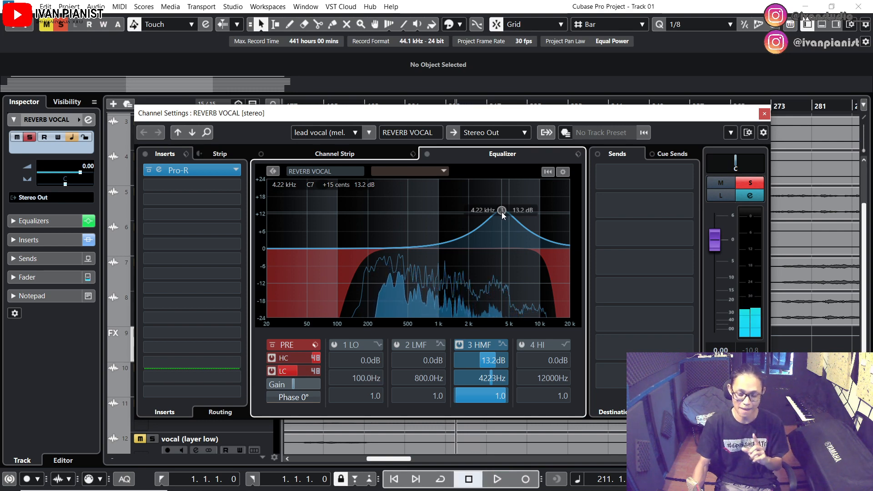
Reduce the 3 HMF boost to about 4.1 dB at 4564 Hz with a Q of 0.6 while auditioning the reverb
left_click_drag(501, 212, 504, 242)
key("space")
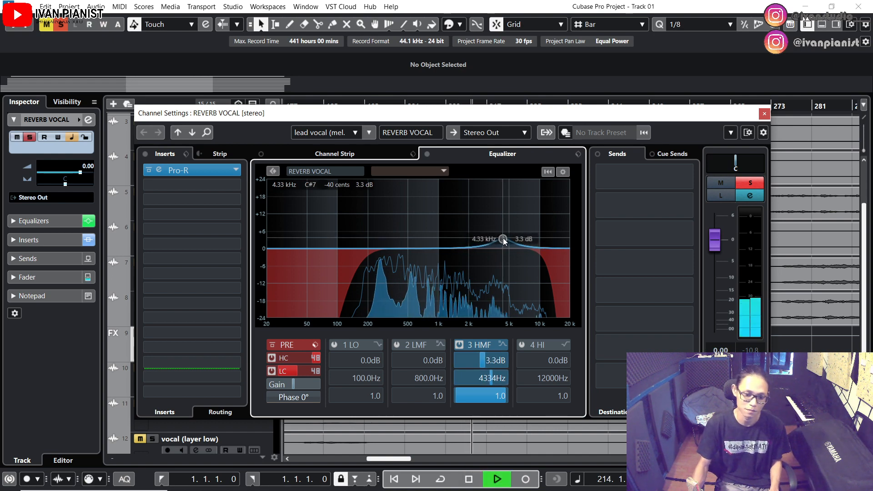
left_click_drag(503, 237, 502, 236)
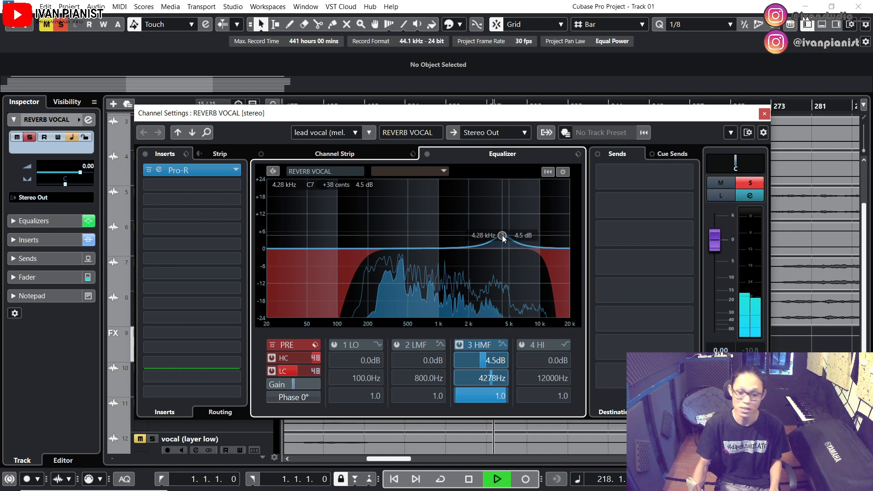
scroll(501, 235, "down", 1)
scroll(502, 235, "up", 1)
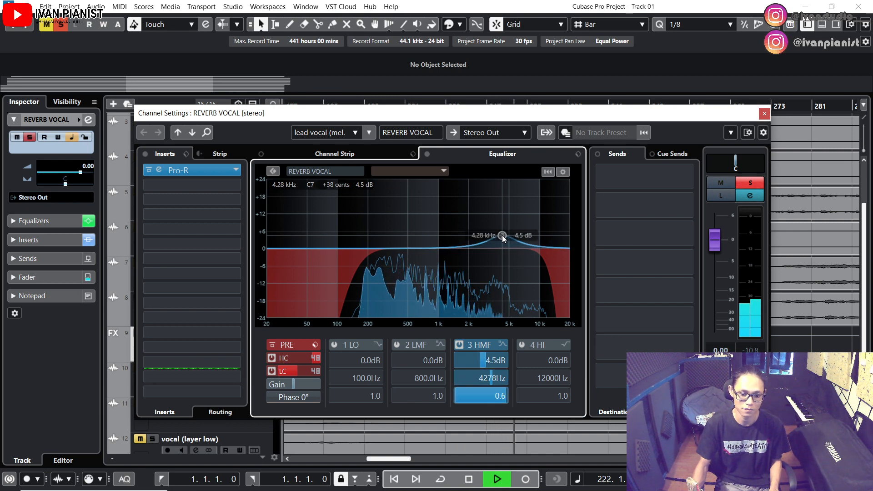
left_click_drag(503, 235, 505, 237)
key("space")
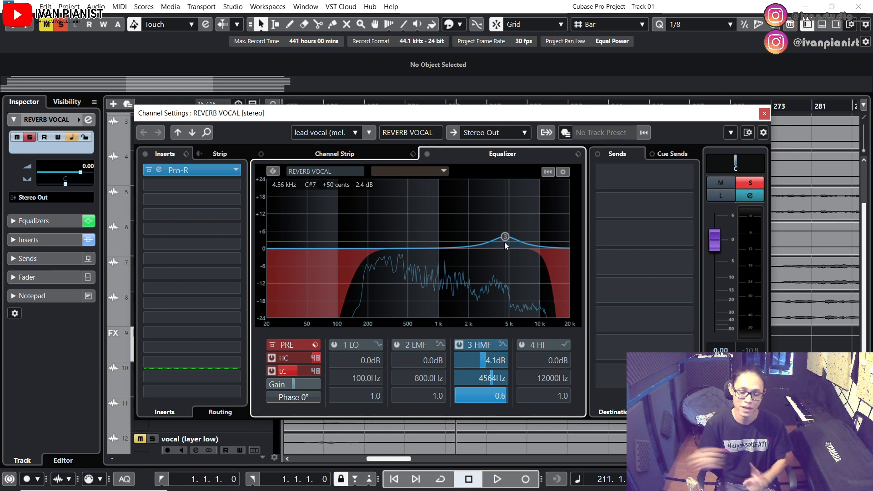
Turn the 3 HMF boost into a cut of about -6.1 dB at 4684 Hz during playback
left_click_drag(504, 243, 506, 263)
key("space")
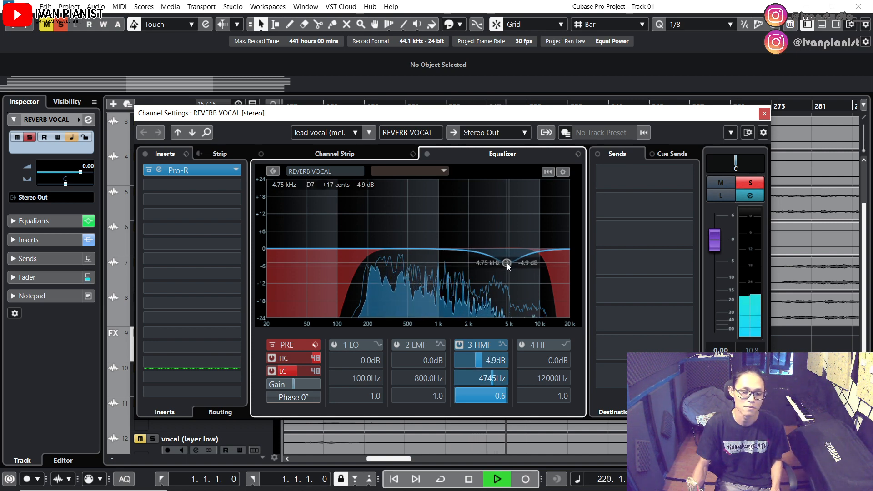
left_click_drag(507, 263, 506, 268)
key("space")
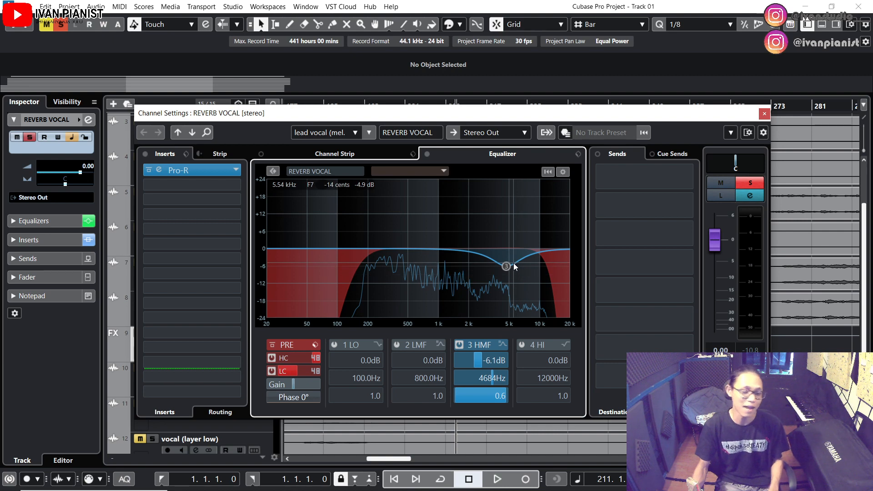
Refine the 3 HMF cut to about -4.3 dB at 5063 Hz with a Q of 0.8, checking it during playback
left_click_drag(508, 268, 509, 265)
scroll(511, 265, "up", 4)
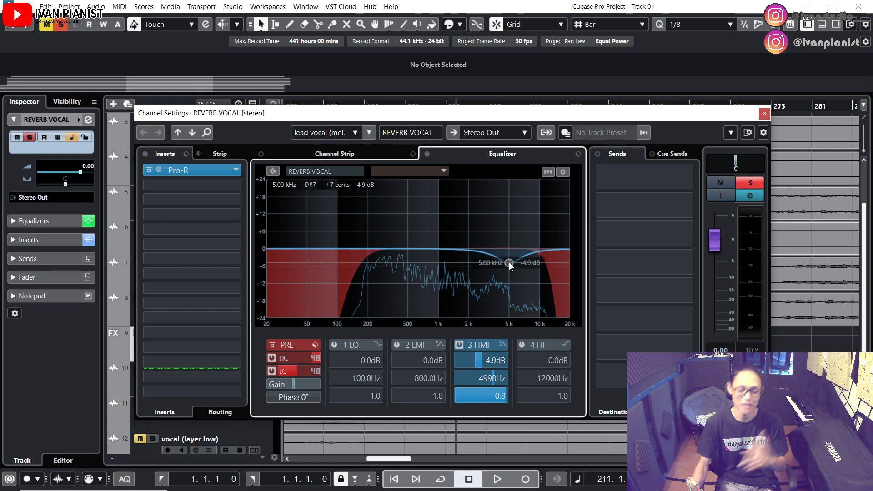
mouse_move(510, 266)
left_mouse_down()
mouse_move(515, 157)
mouse_move(510, 267)
mouse_move(508, 260)
left_mouse_up()
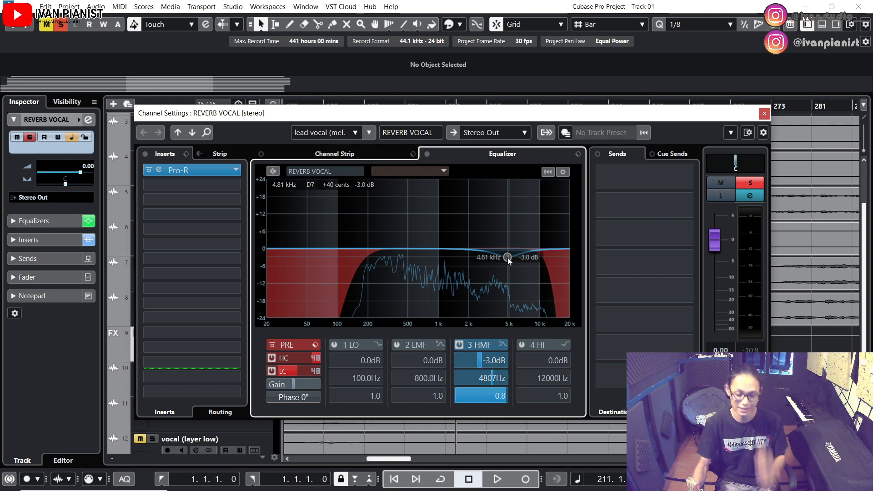
left_click_drag(508, 261, 508, 263)
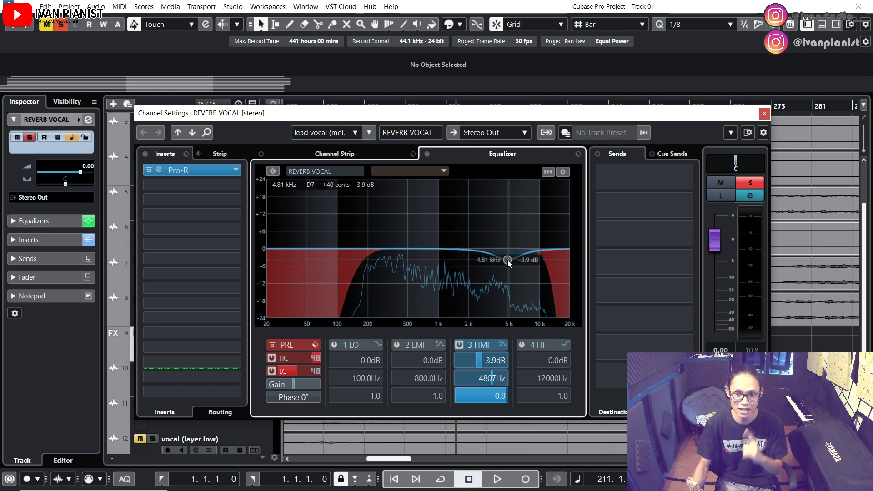
key("space")
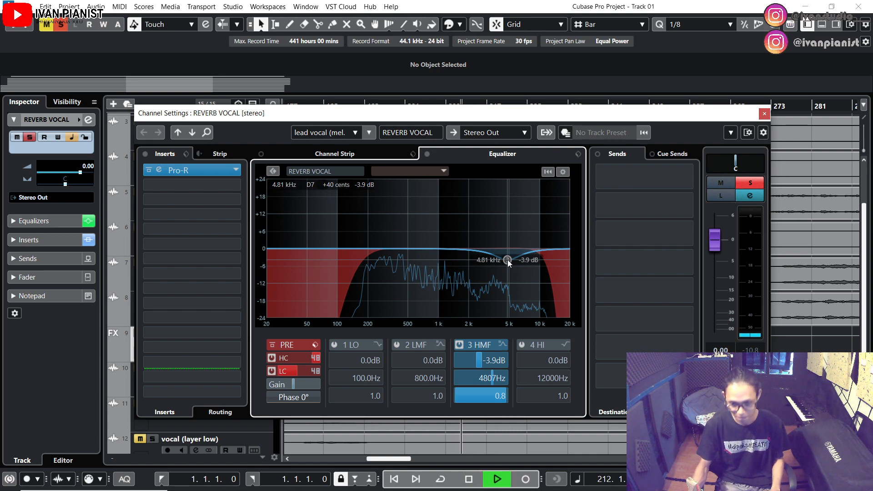
left_click_drag(508, 261, 509, 264)
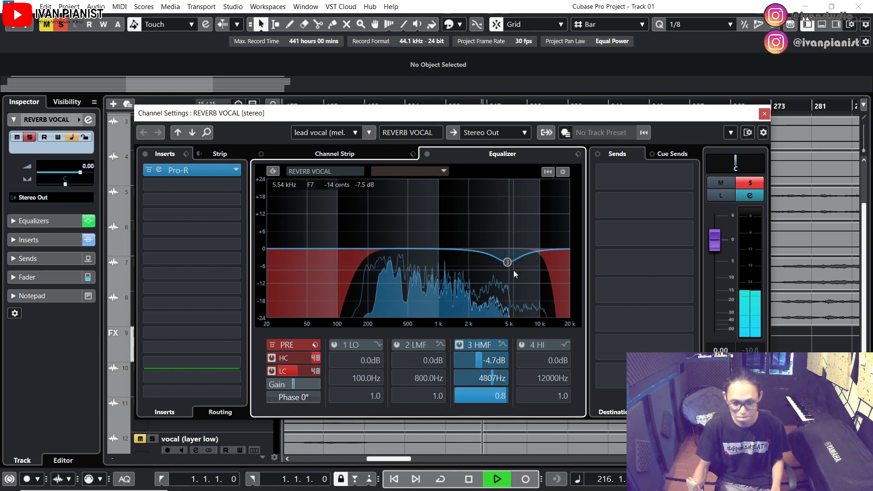
left_click_drag(508, 263, 510, 261)
key("space")
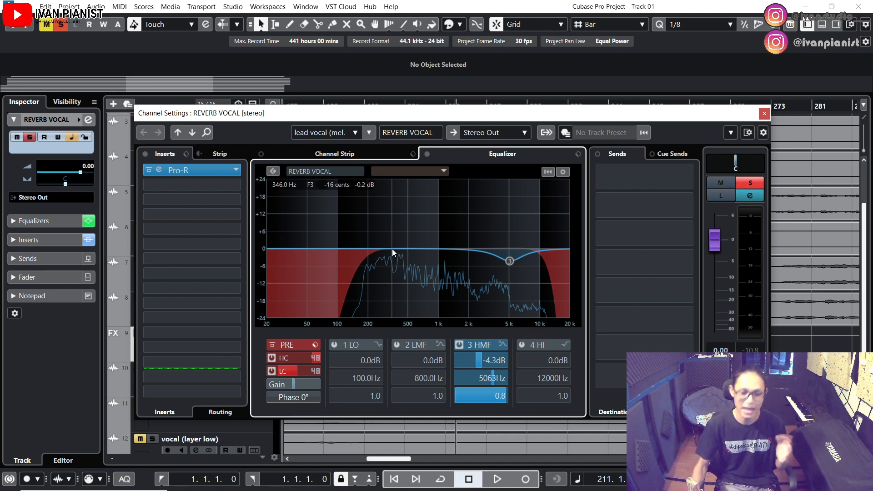
Add a 2 LMF cut of about -5.3 dB at 355.3 Hz with a Q of 1.4
left_click_drag(399, 248, 389, 266)
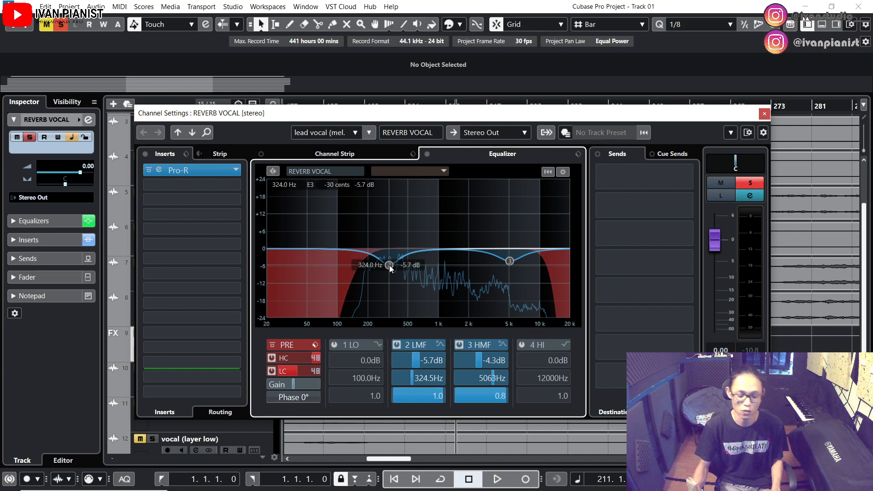
left_click_drag(392, 267, 394, 267)
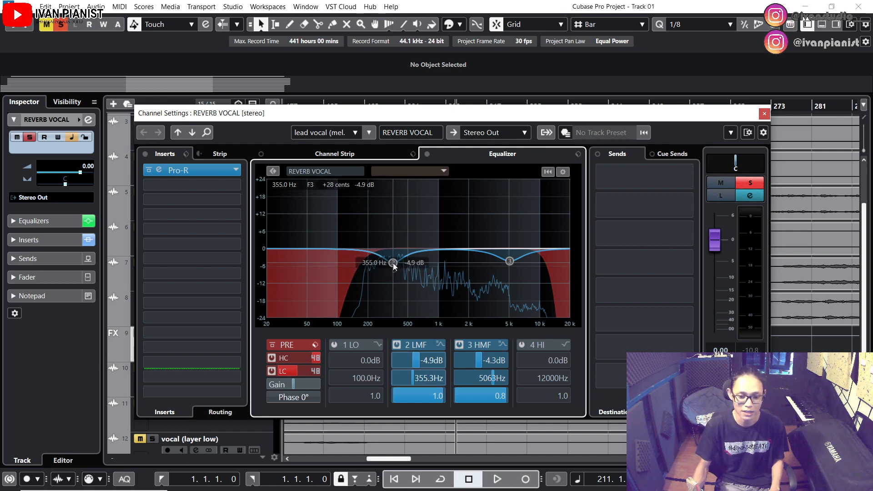
scroll(394, 267, "down", 4)
scroll(394, 267, "up", 7)
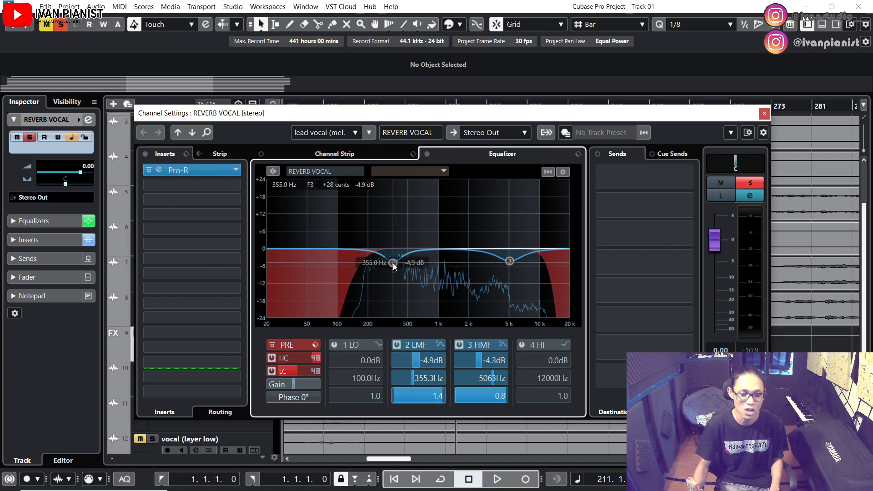
left_click_drag(394, 266, 394, 267)
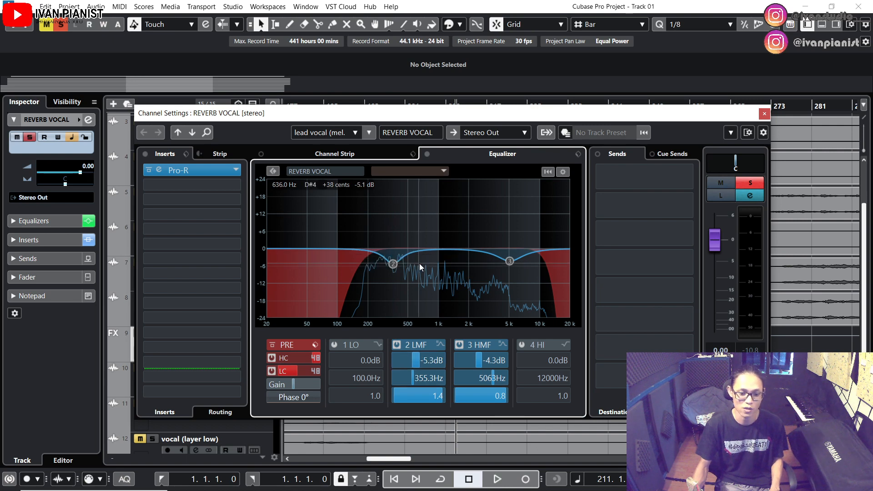
Audition the reverb with the 2 LMF cut active, and again with that band bypassed
key("space")
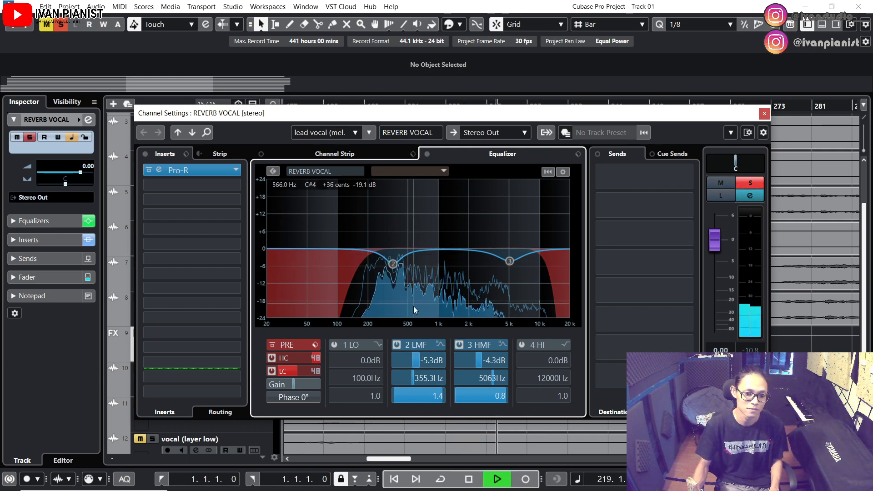
key("space")
left_click(399, 344)
key("space")
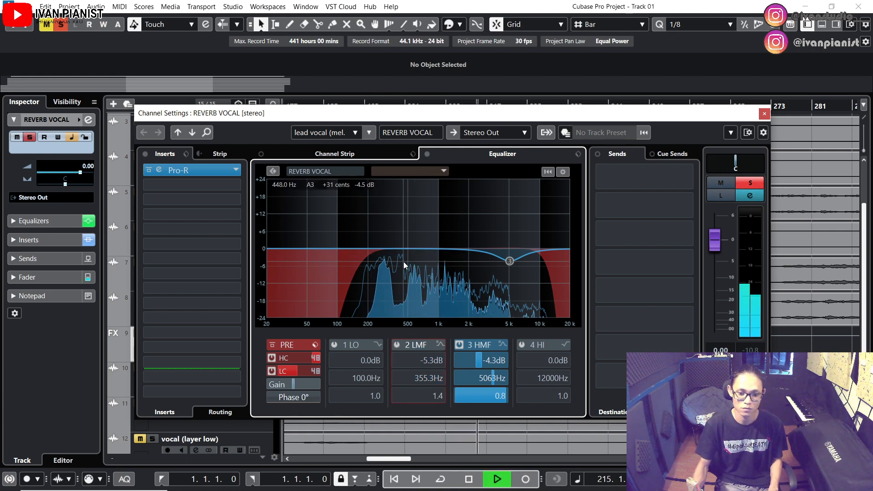
key("space")
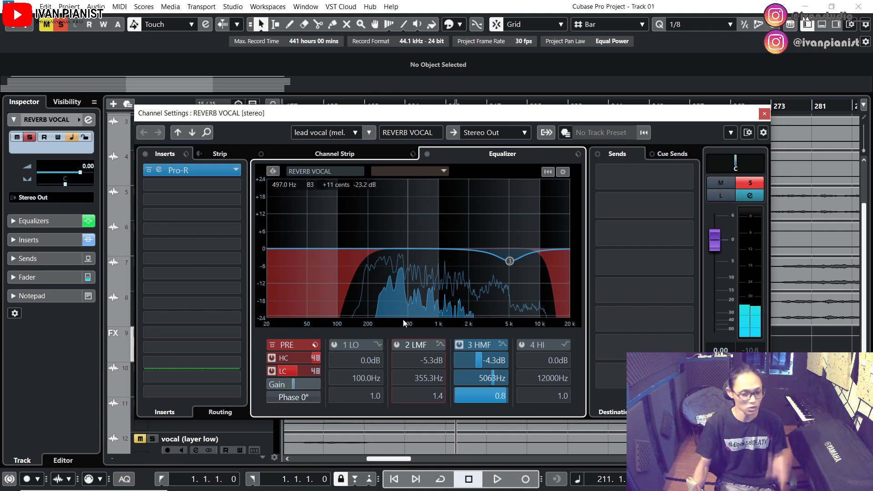
Re-enable the 2 LMF band and deepen its cut to about -6.5 dB at 350.7 Hz with a Q of 1.0, checking it during playback
left_click(396, 344)
left_click_drag(392, 266, 392, 269)
scroll(393, 268, "down", 4)
key("space")
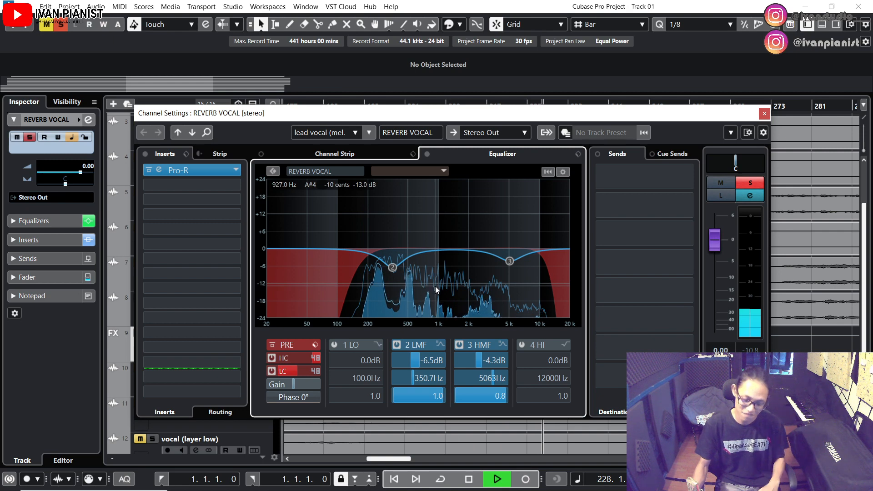
key("space")
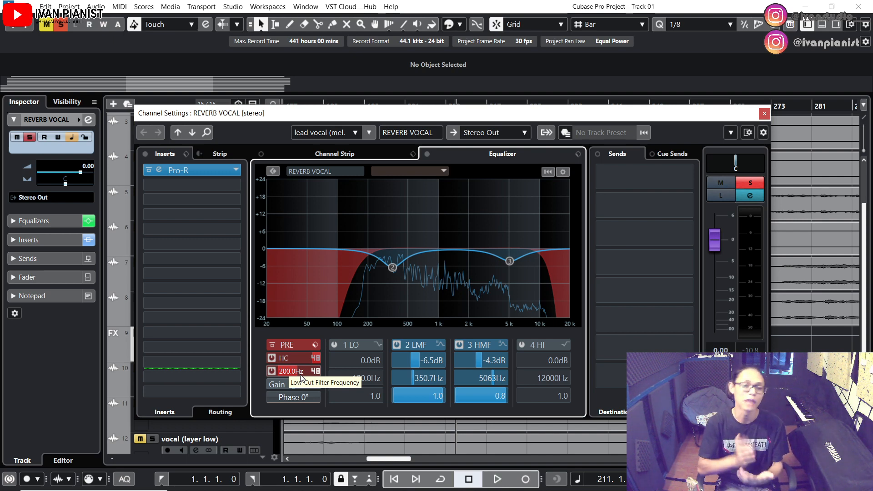
Compare the reverb during playback with the whole REVERB VOCAL equalizer active, bypassed, and active again
mouse_move(287, 359)
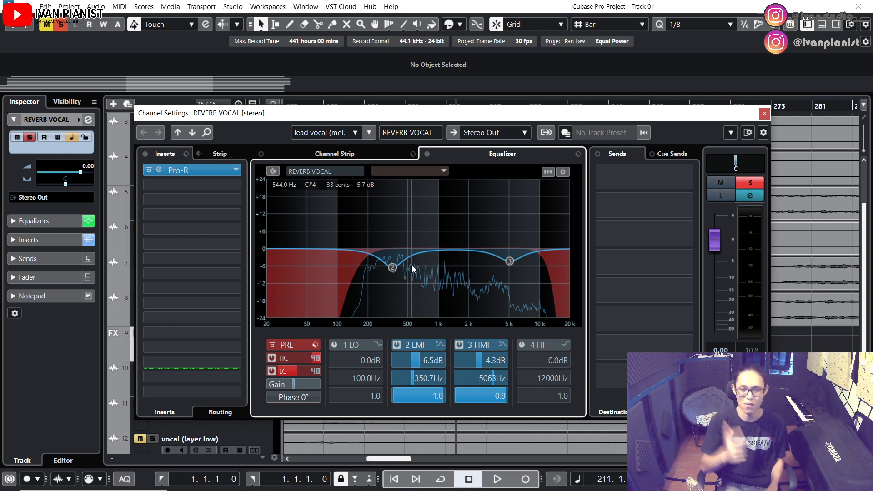
key("space")
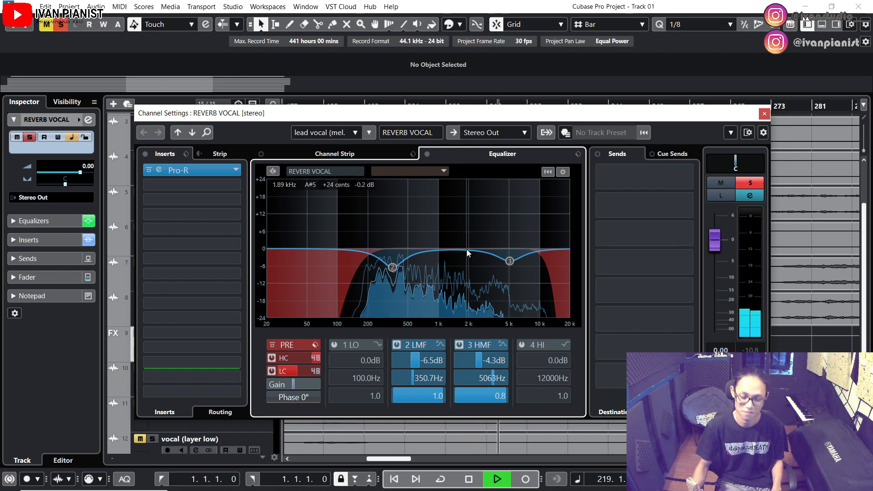
key("space")
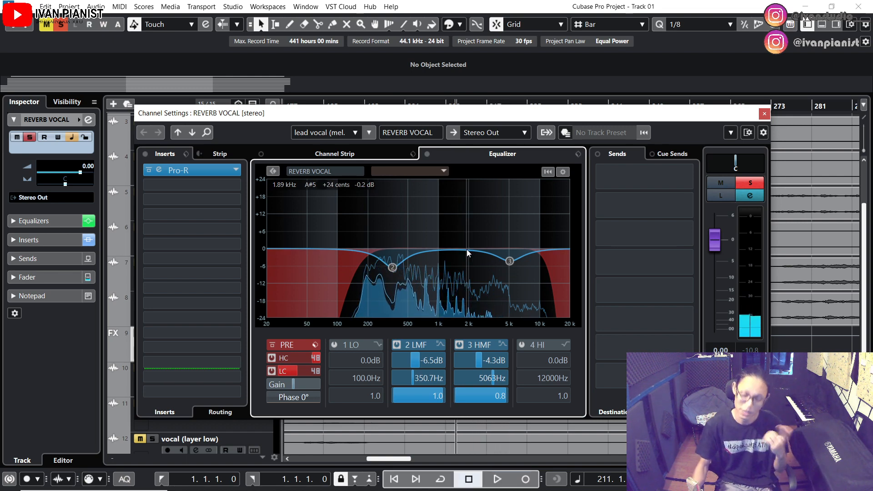
left_click(427, 154)
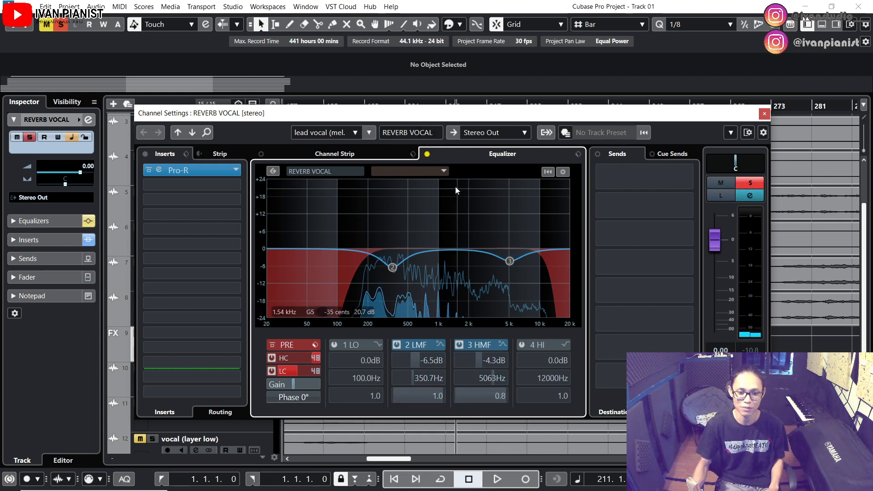
key("space")
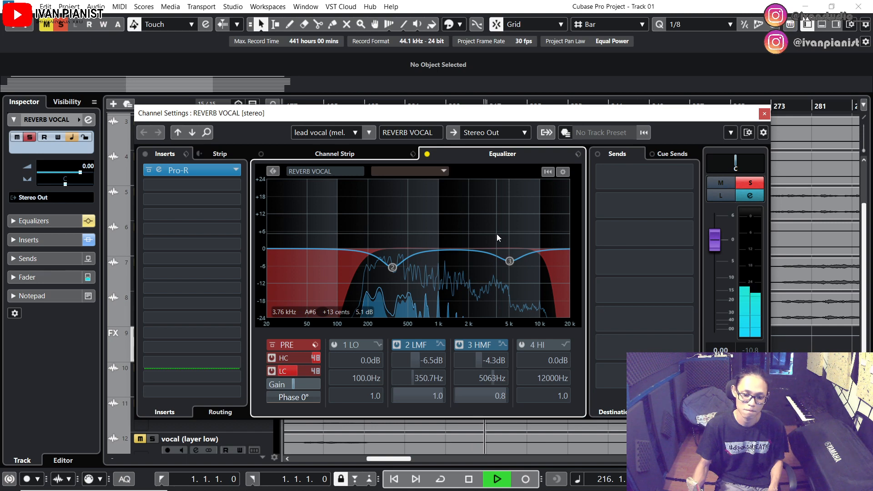
key("space")
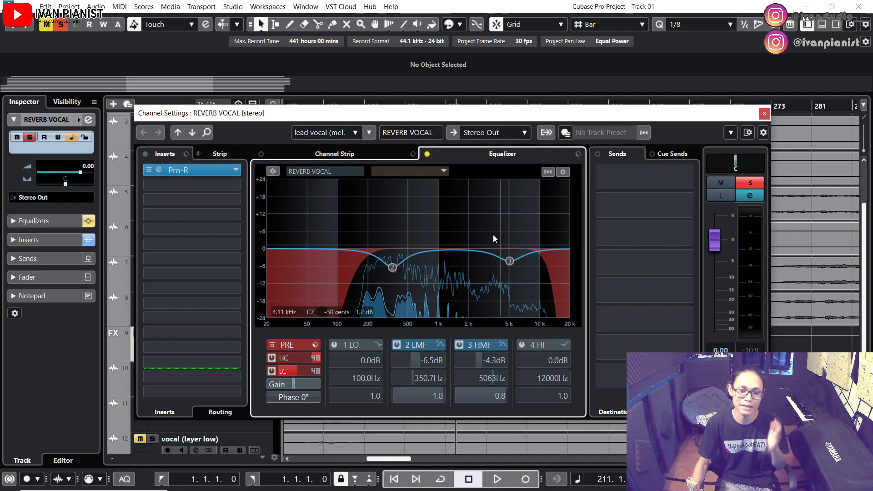
left_click(427, 155)
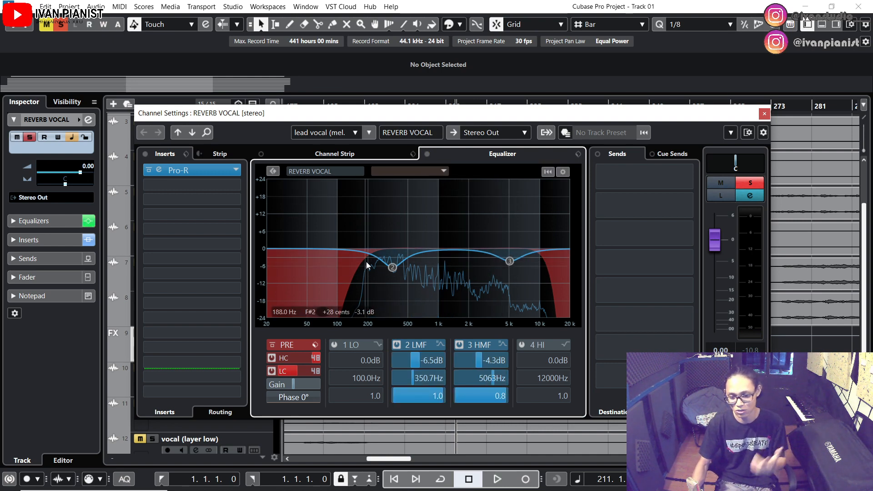
key("space")
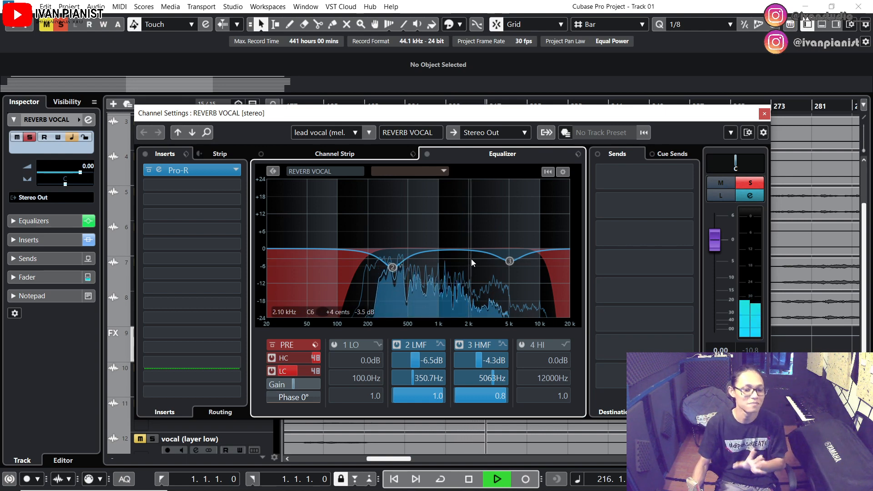
key("space")
Set the REVERB VOCAL send level on the lead vocal (melody) channel to -15 dB during playback
left_click(765, 114)
left_click(206, 319)
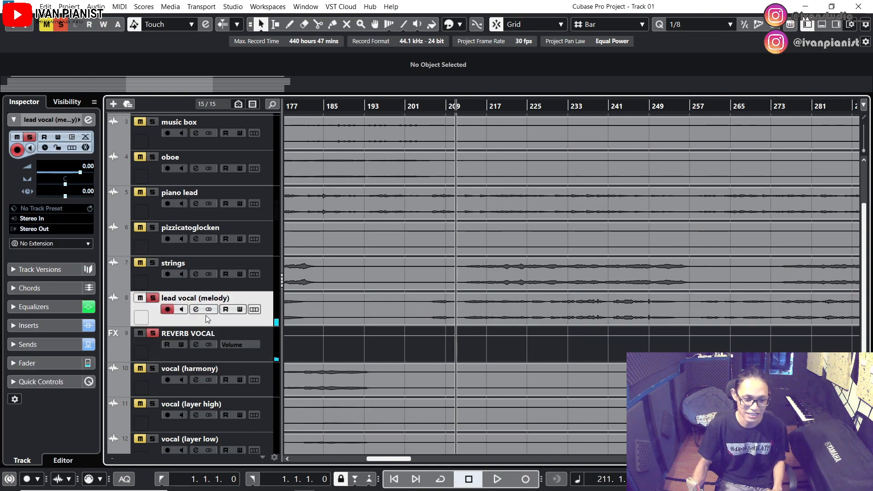
left_click(195, 309)
left_click_drag(635, 184, 624, 186)
key("space")
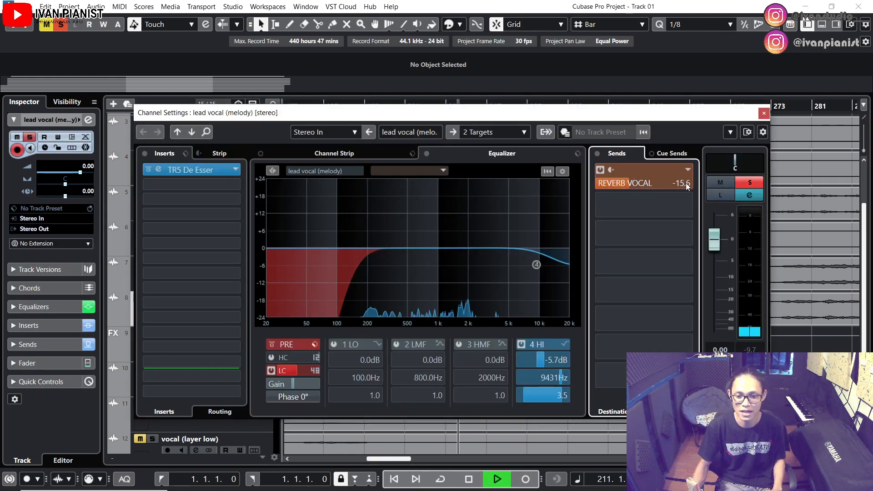
double_click(687, 187)
type("-15")
key("Return")
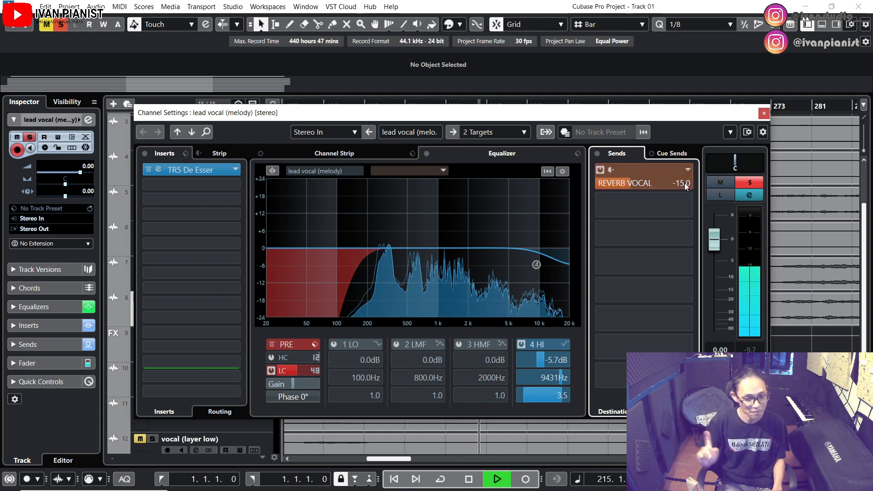
left_click(764, 113)
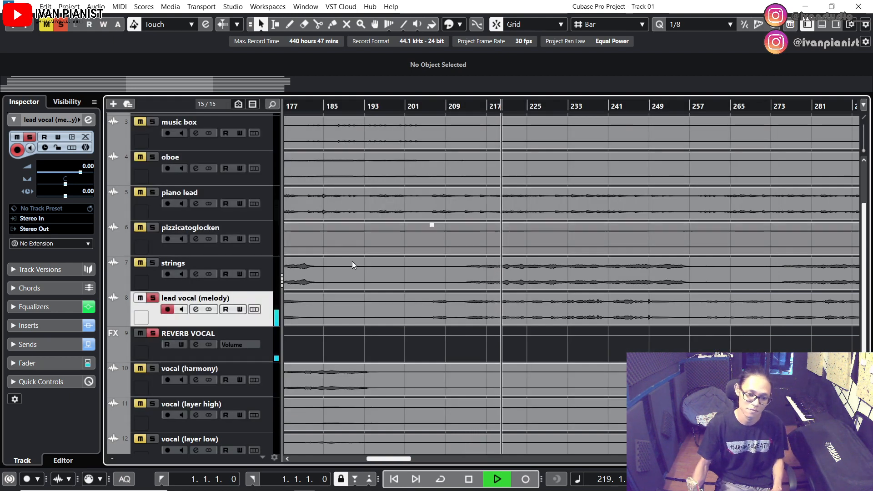
Take REVERB VOCAL out of solo, audition the lead vocal, and unsolo the lead vocal (melody) track too
key("space")
left_click(153, 335)
key("space")
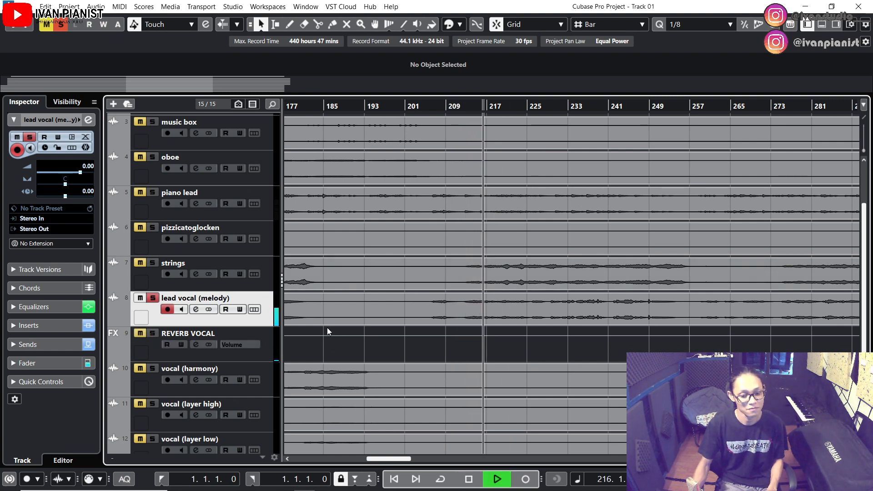
key("space")
left_click(153, 298)
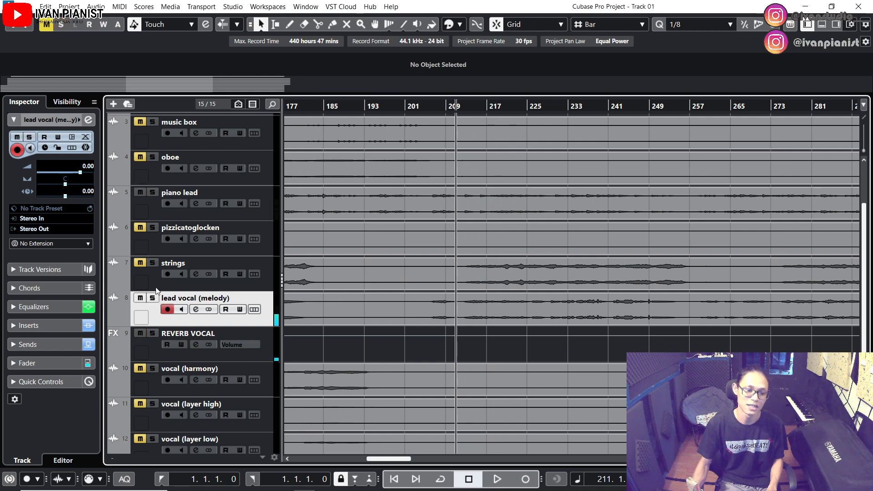
Listen to the lead vocal and its reverb in the unsoloed mix, and reopen the REVERB VOCAL channel settings
key("space")
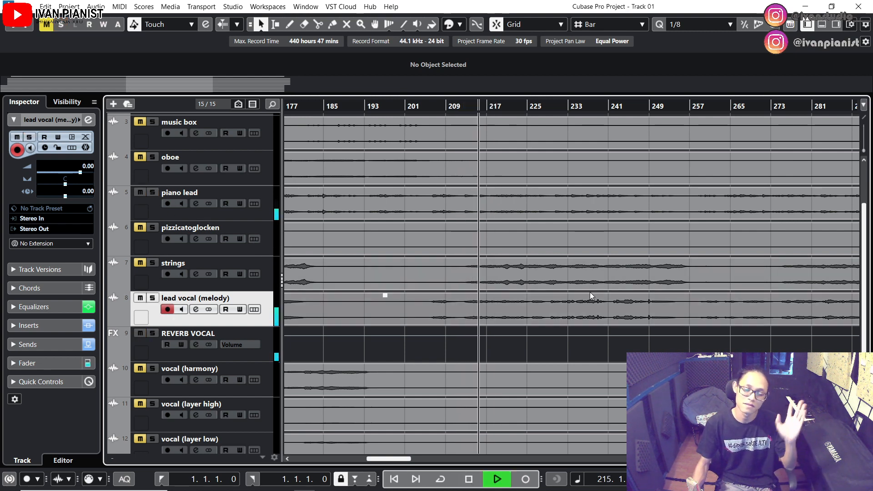
scroll(682, 291, "down", 6)
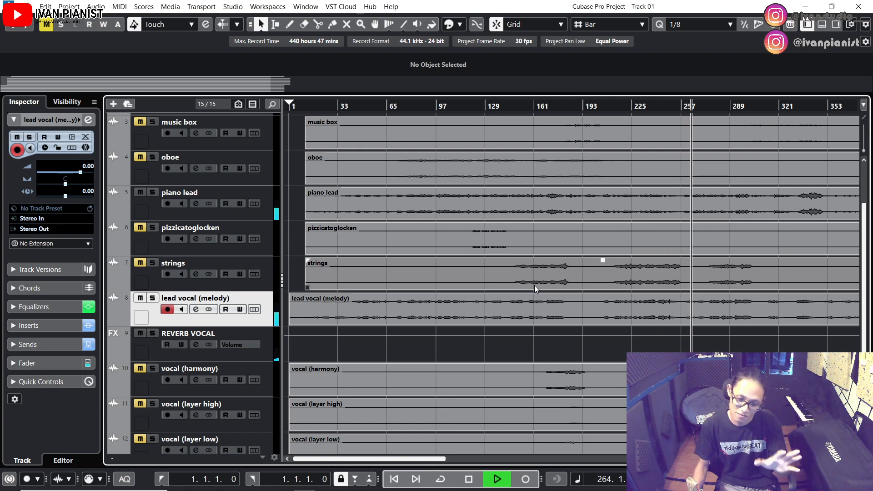
key("space")
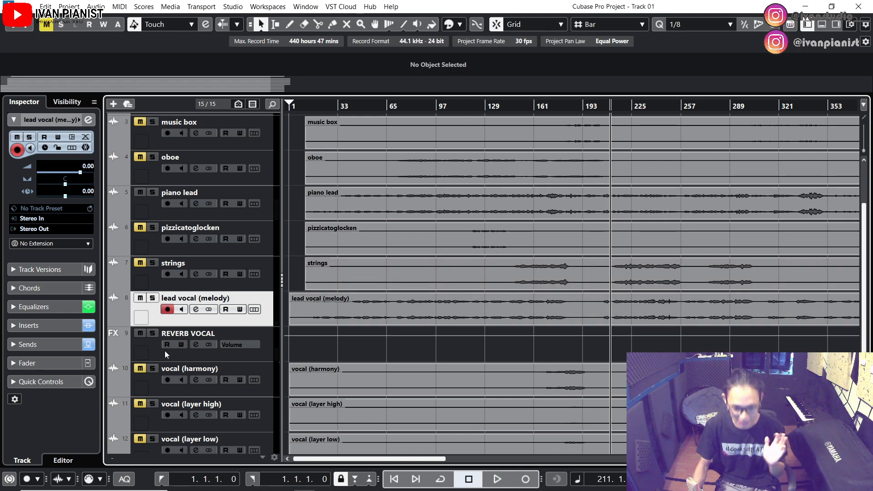
left_click(196, 345)
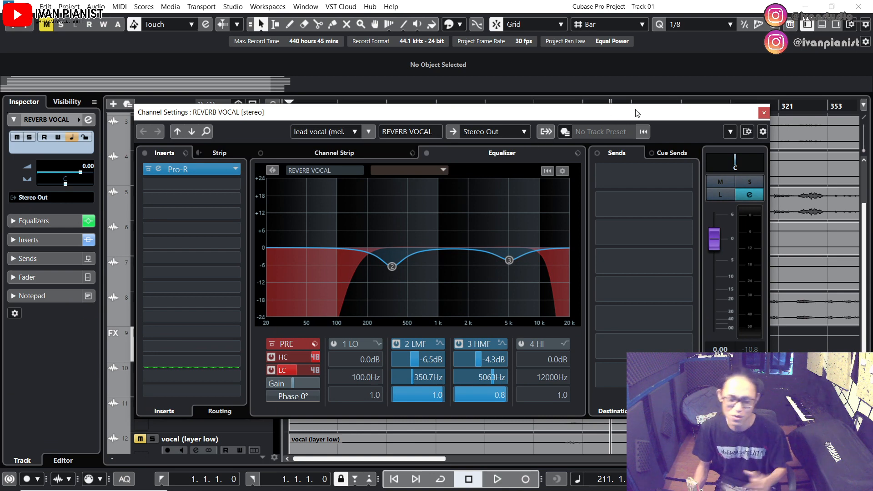